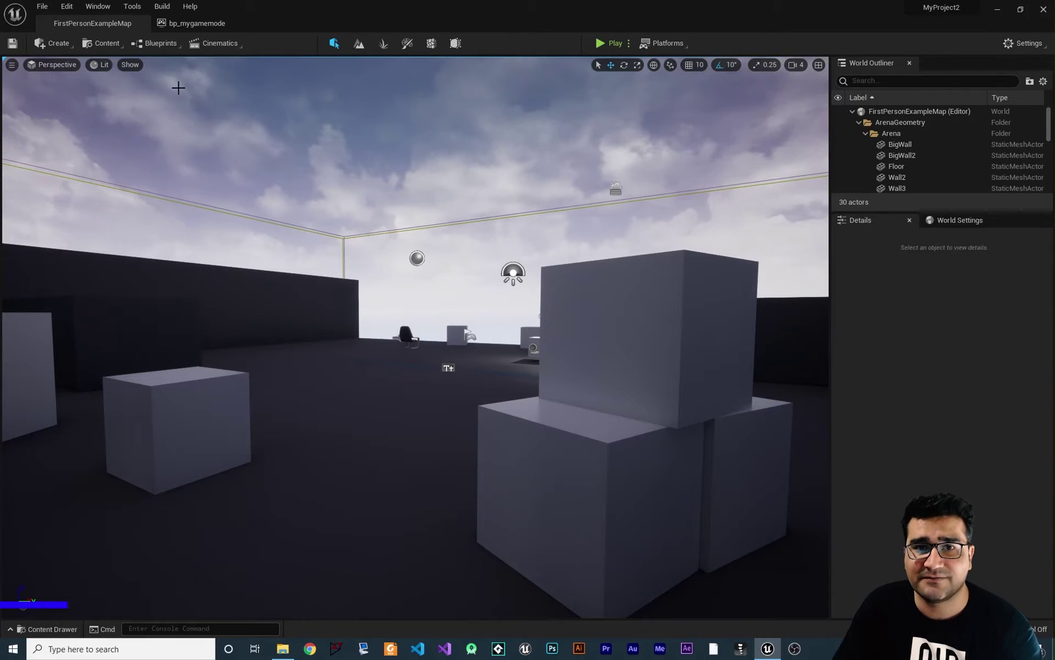
# Close the bp_mygamemode blueprint tab to return to the FirstPersonExampleMap level.
pyautogui.click(198, 24)
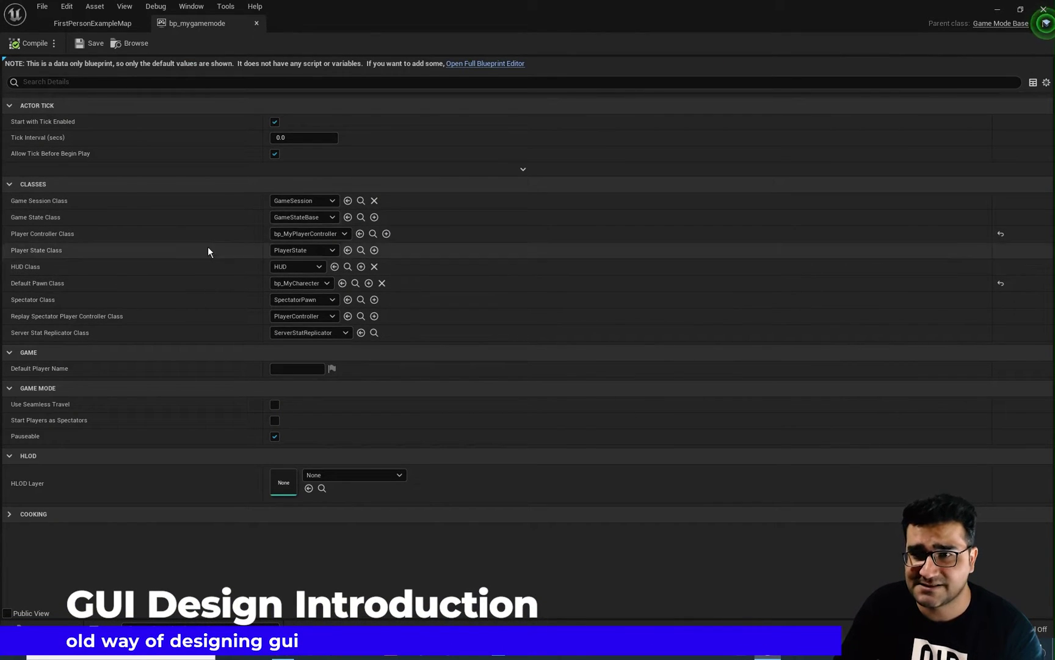
pyautogui.hotkey('ctrl', 'space')
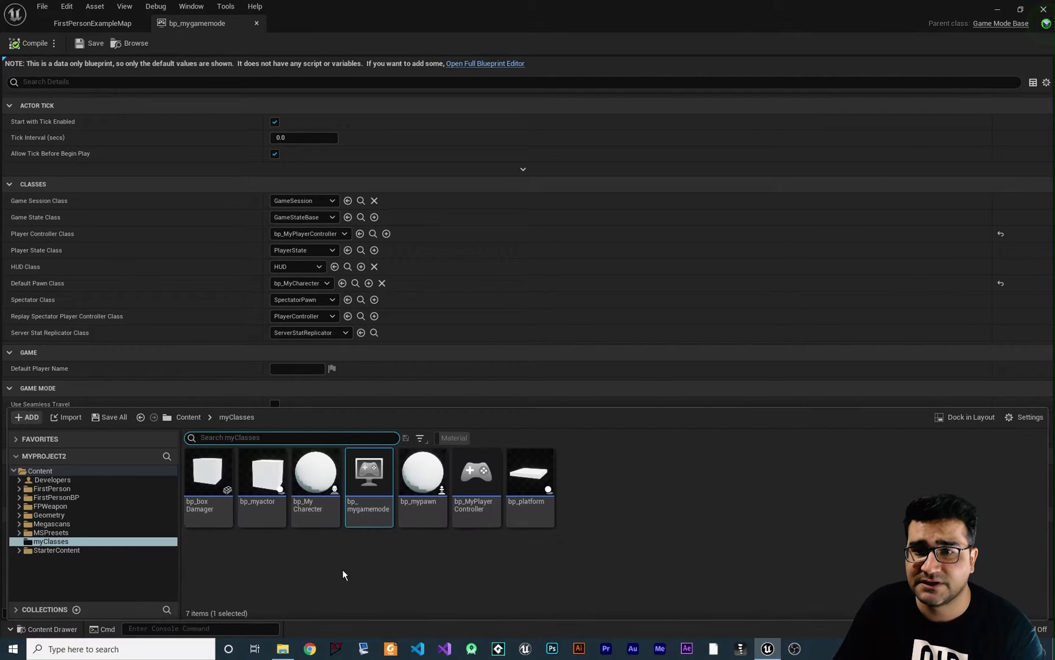
pyautogui.rightClick(342, 569)
pyautogui.click(239, 584)
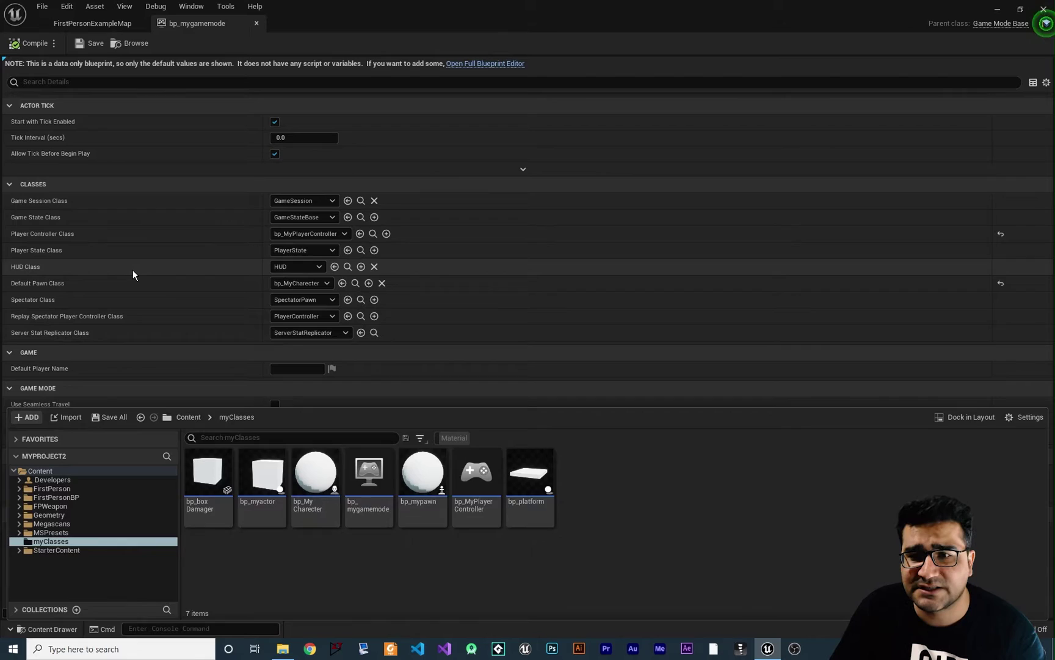
pyautogui.click(165, 269)
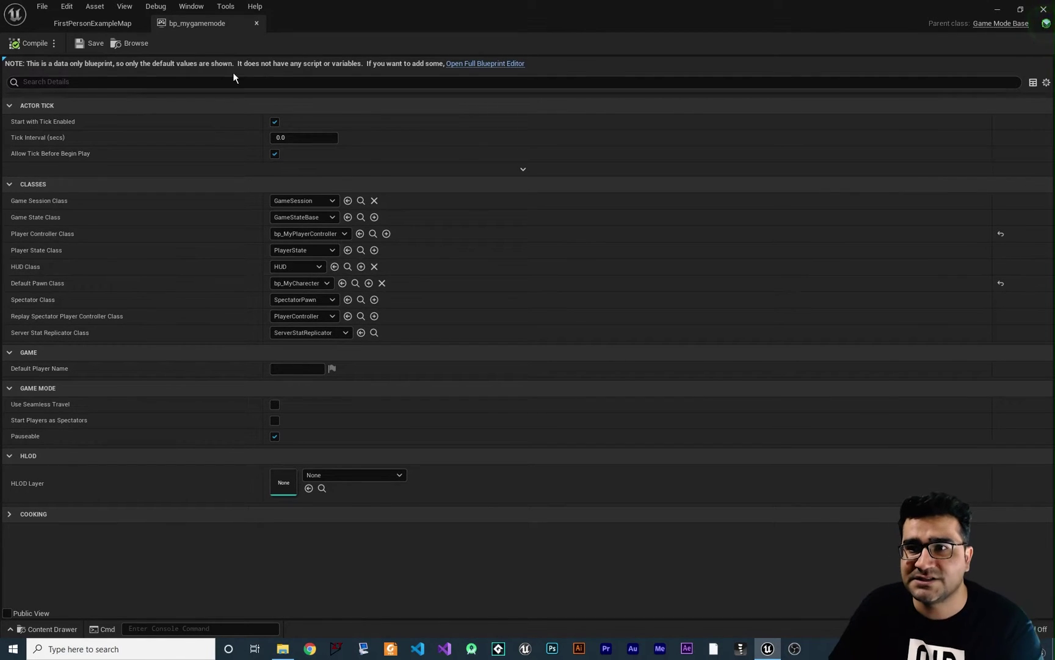
pyautogui.click(257, 23)
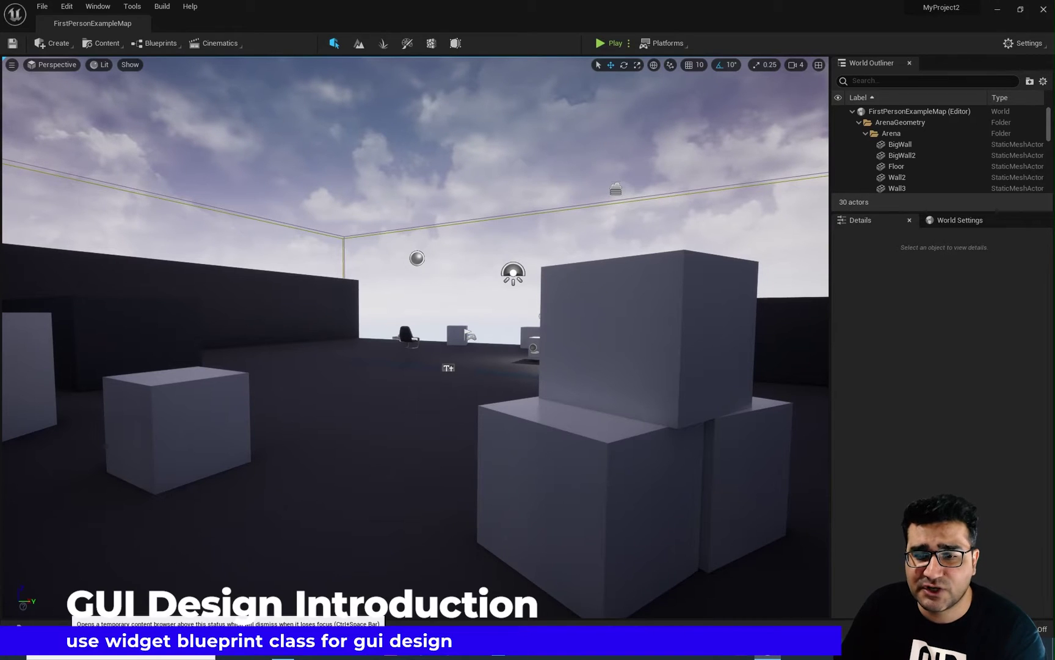
# Create a Widget Blueprint named bpw_hud in myClasses and open it in the designer.
pyautogui.hotkey('ctrl', 'space')
pyautogui.rightClick(330, 571)
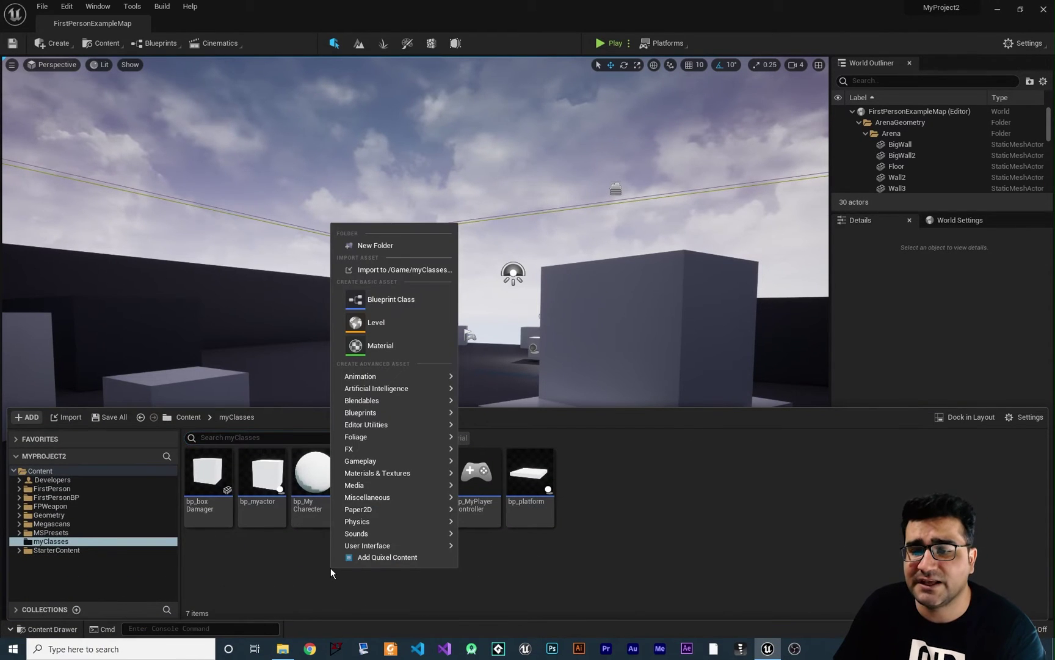
pyautogui.click(335, 568)
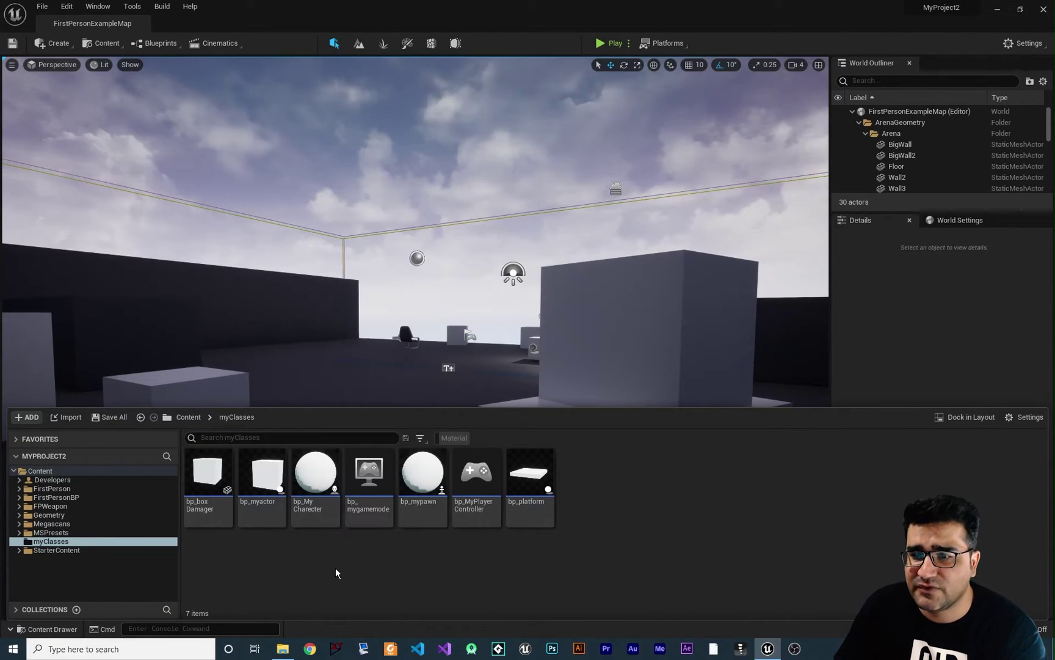
pyautogui.rightClick(336, 567)
pyautogui.moveTo(383, 553)
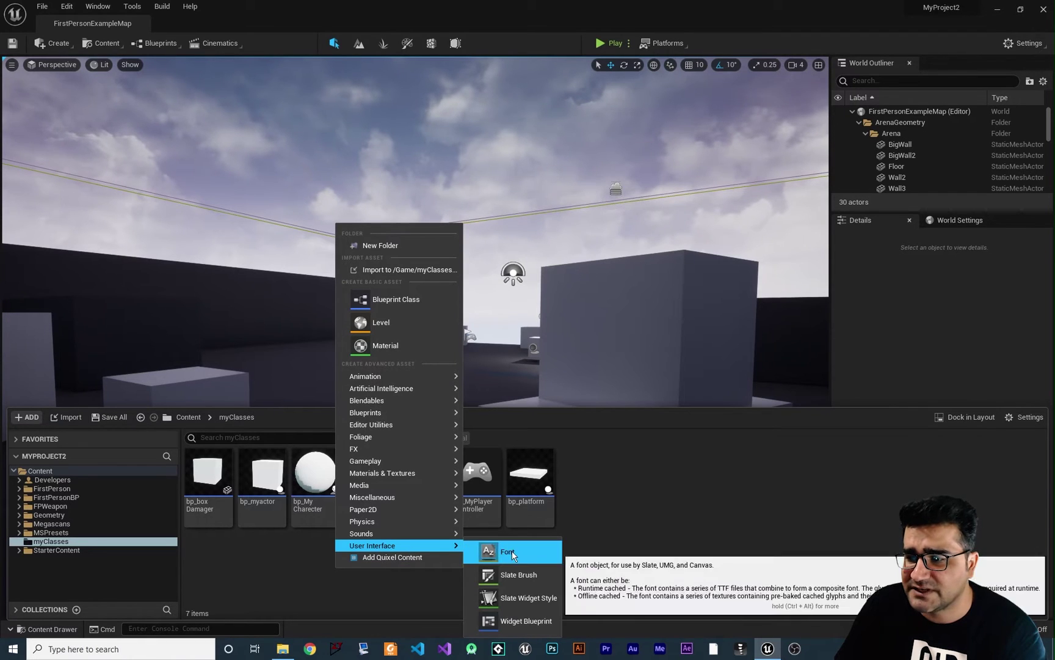
pyautogui.click(526, 621)
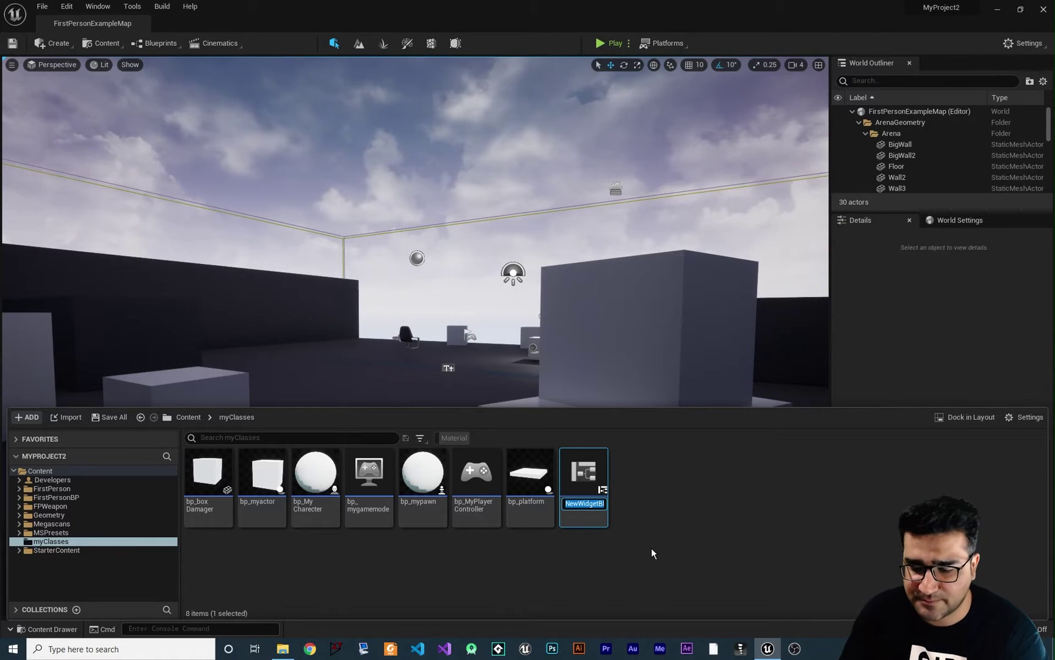
pyautogui.write('bpw')
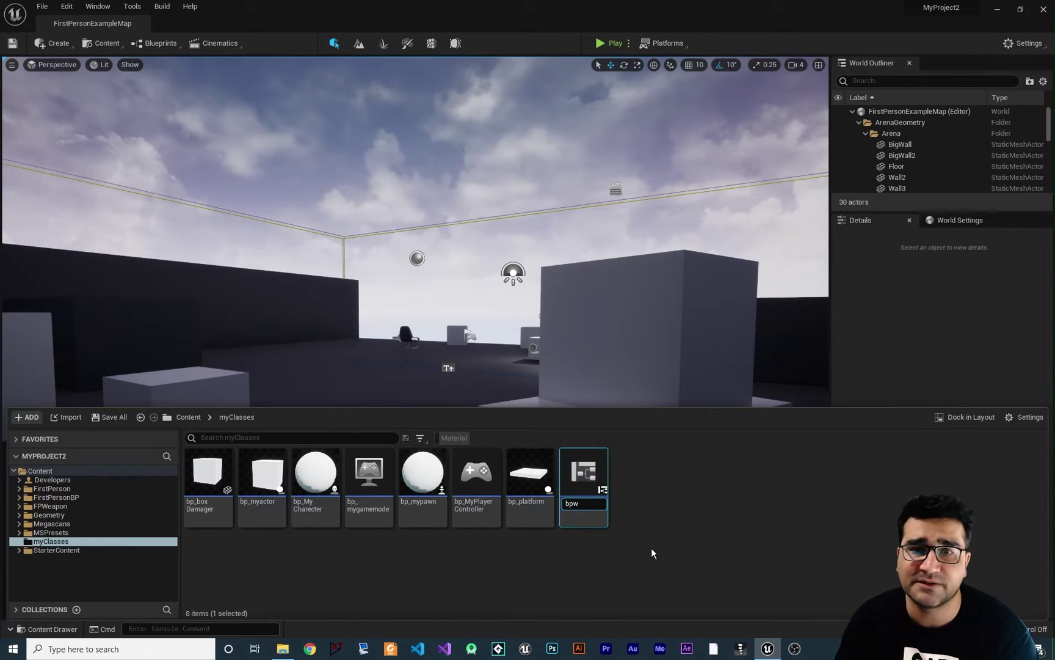
pyautogui.write('_')
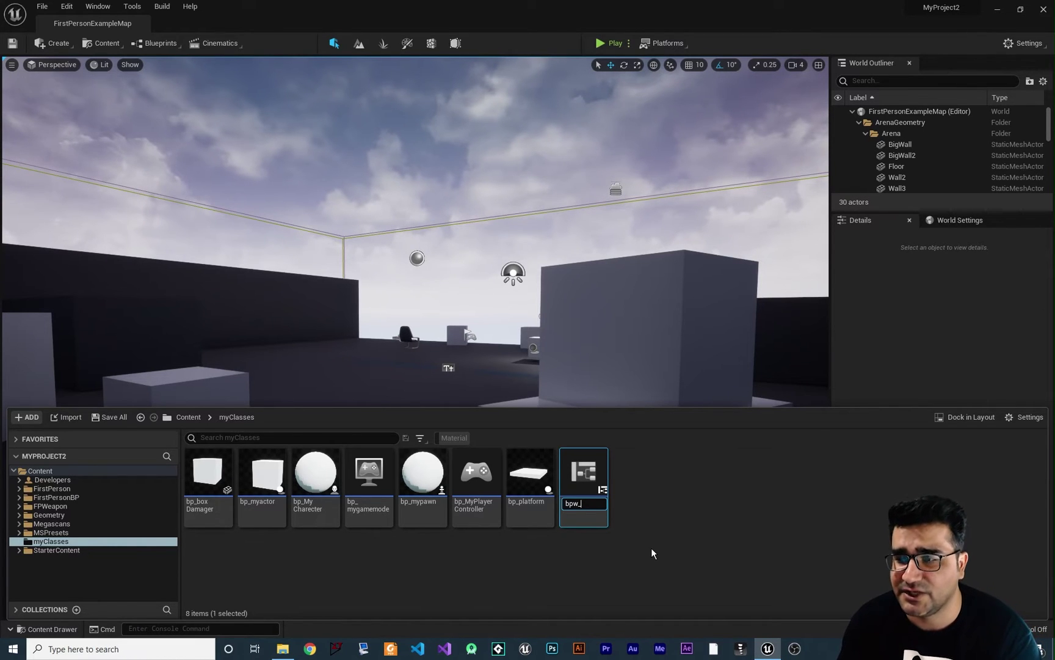
pyautogui.write('hud')
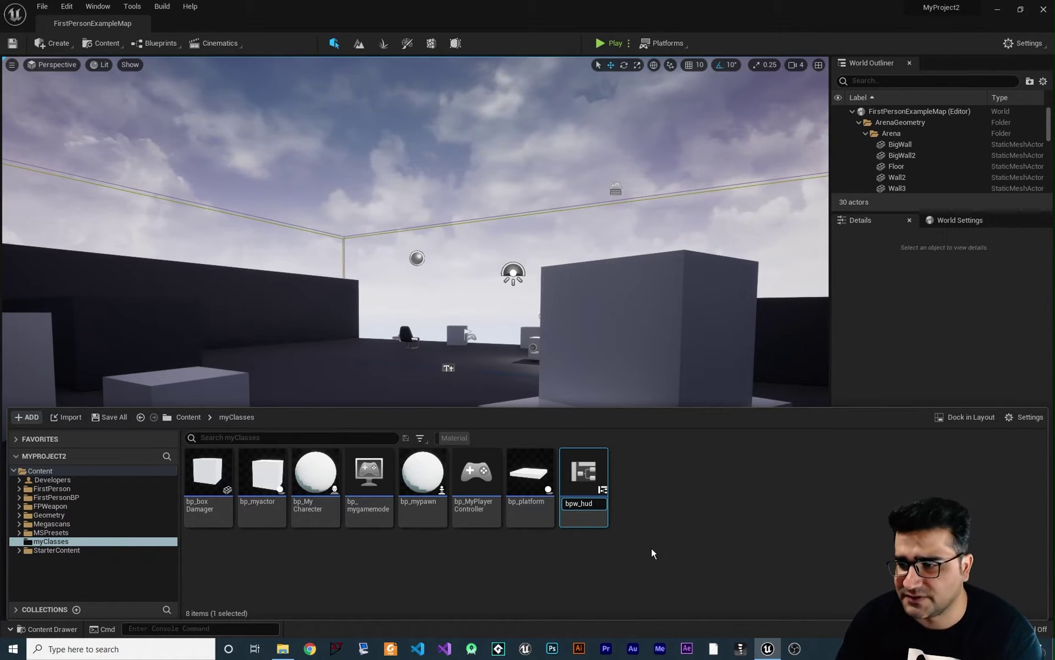
pyautogui.press('Return')
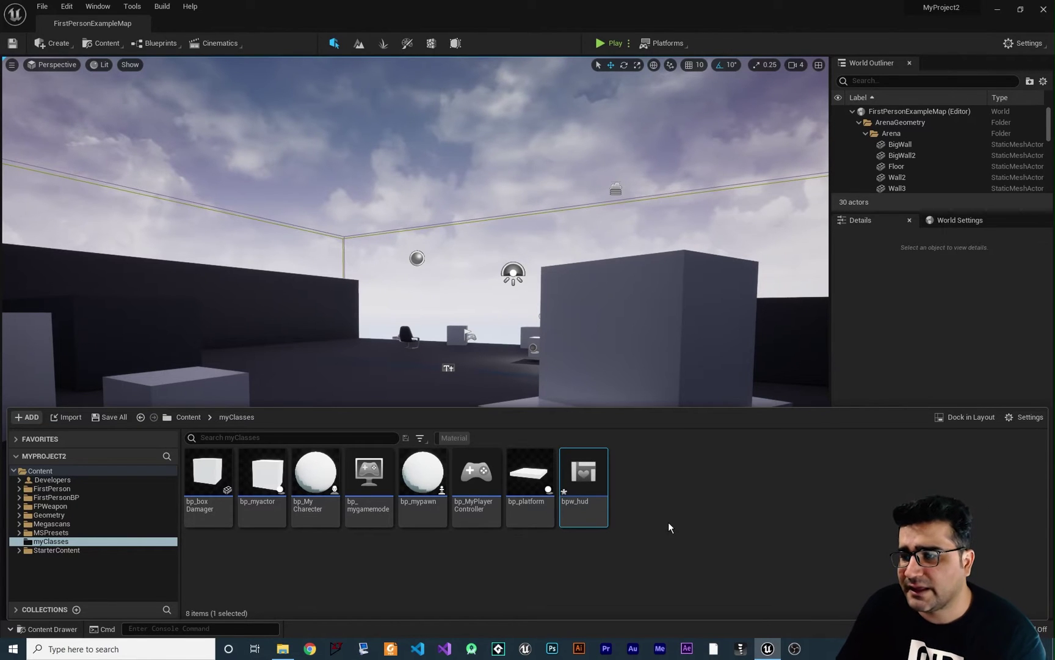
pyautogui.doubleClick(582, 471)
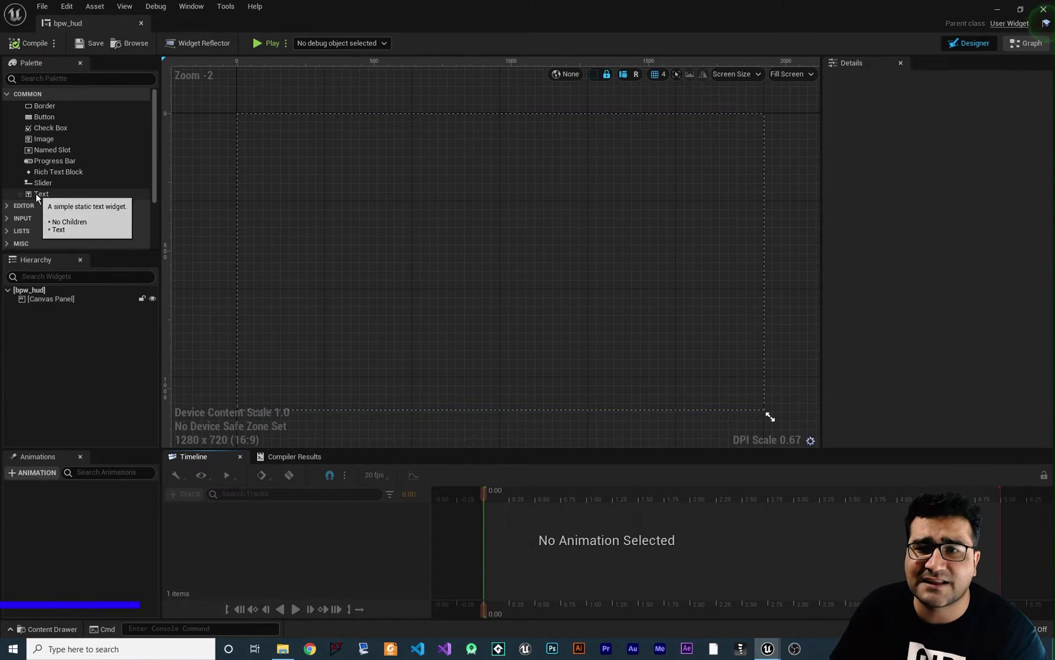
# Place a Text Block near the canvas top-left and dock the bpw_hud tab beside the level.
pyautogui.moveTo(42, 193); pyautogui.dragTo(278, 132)
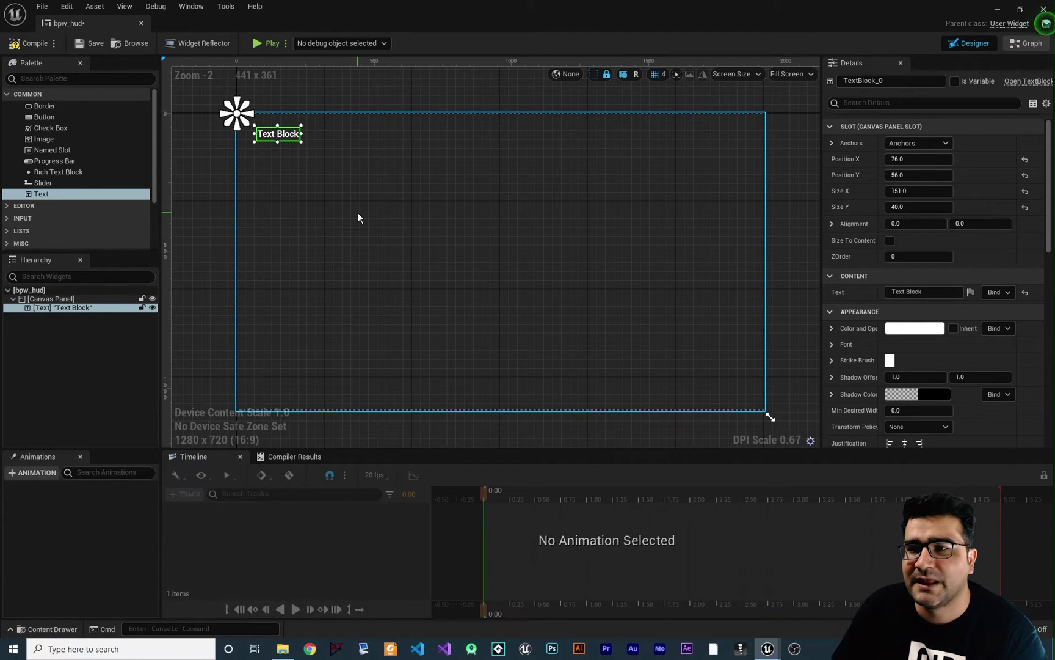
pyautogui.click(385, 217)
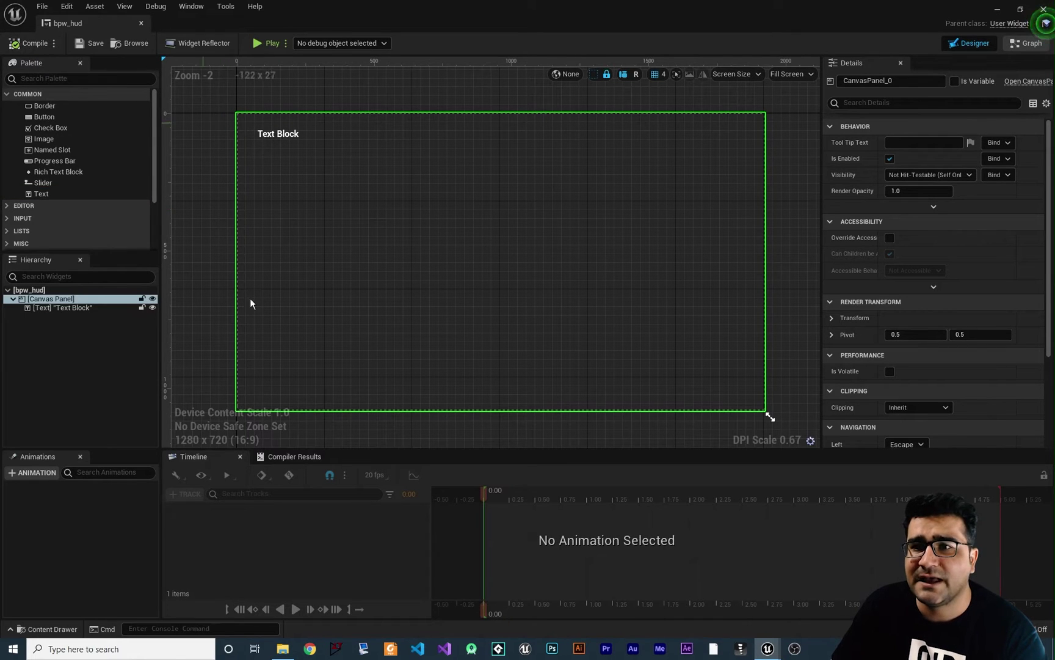
pyautogui.moveTo(85, 29); pyautogui.dragTo(200, 19)
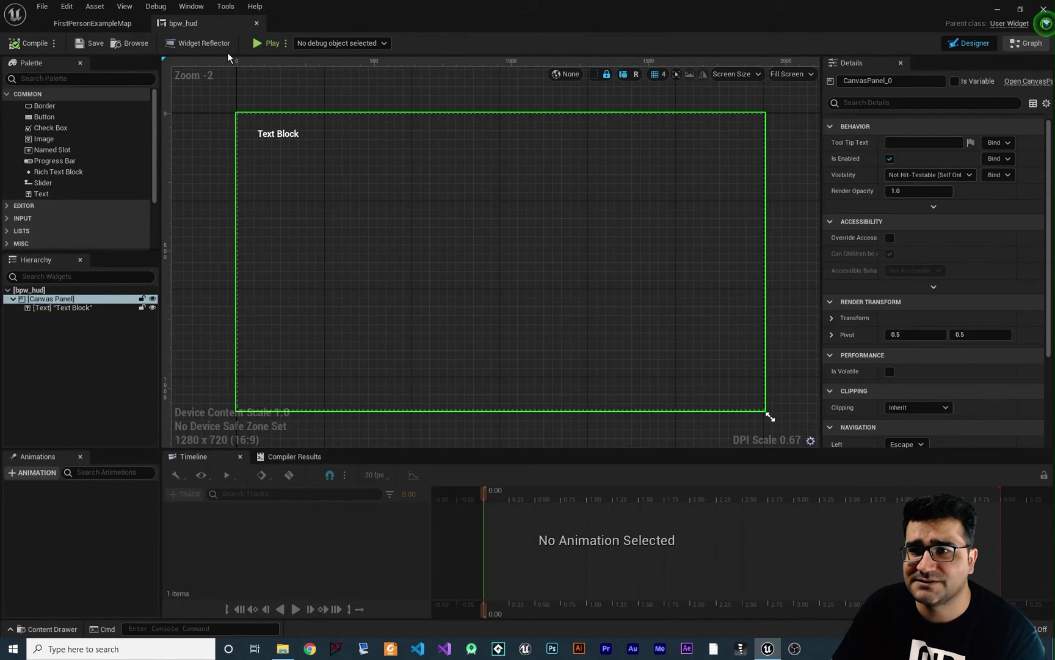
pyautogui.click(102, 27)
pyautogui.click(183, 24)
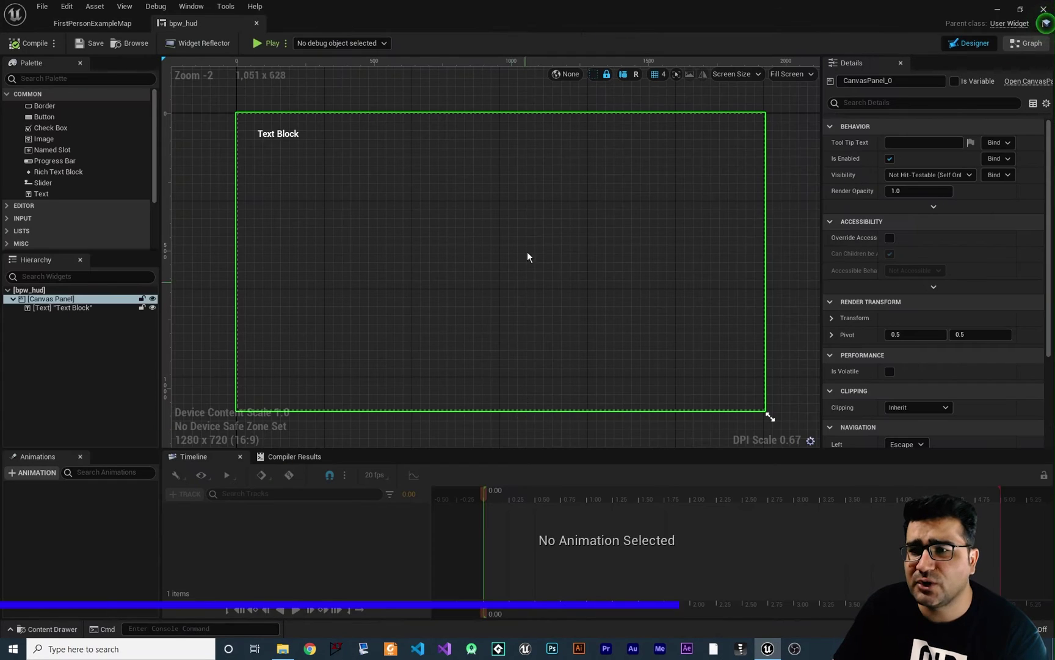
# Open bp_MyCharecter from the Content Drawer to reach its Event Graph.
pyautogui.click(113, 24)
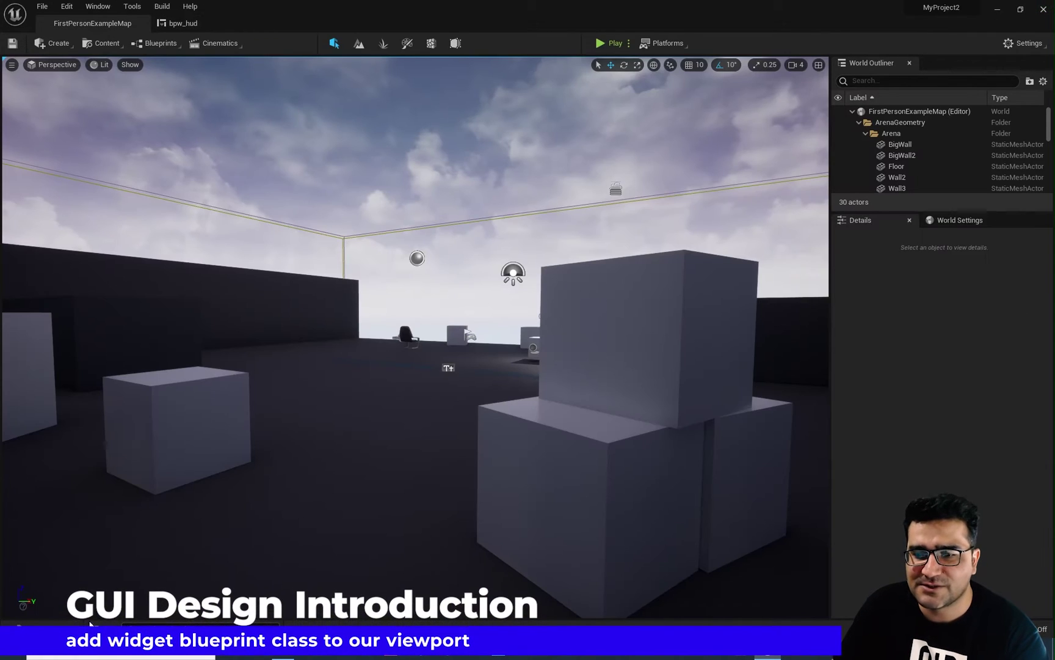
pyautogui.click(43, 629)
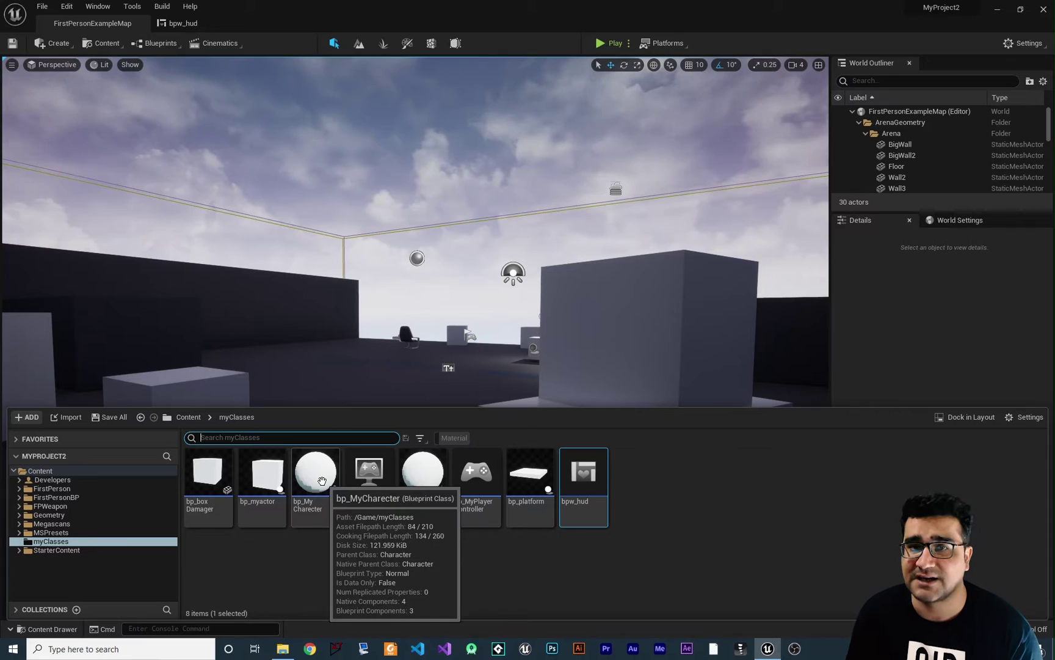
pyautogui.doubleClick(330, 520)
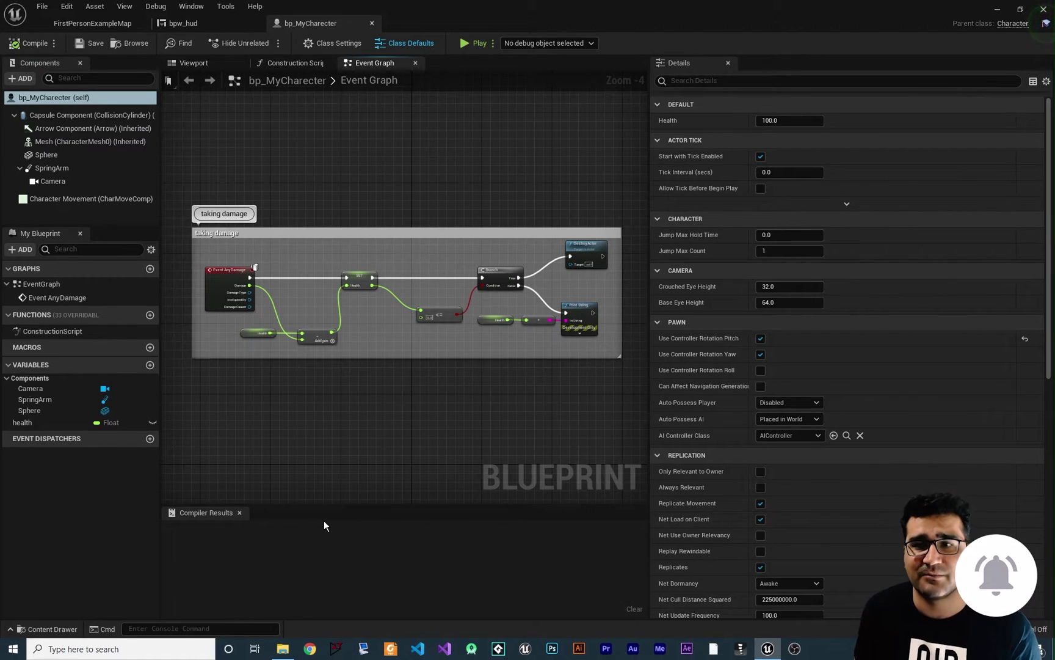
# Pan the Event Graph to free empty space below the taking damage nodes.
pyautogui.moveTo(325, 408); pyautogui.dragTo(355, 259, button='right')
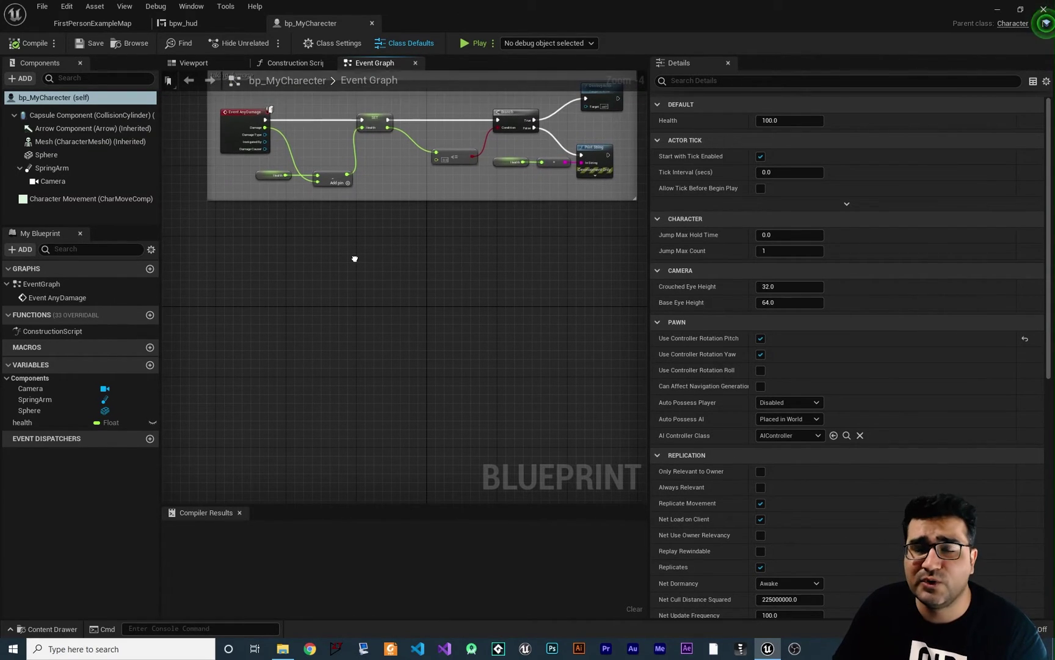
pyautogui.moveTo(381, 348); pyautogui.dragTo(367, 358, button='right')
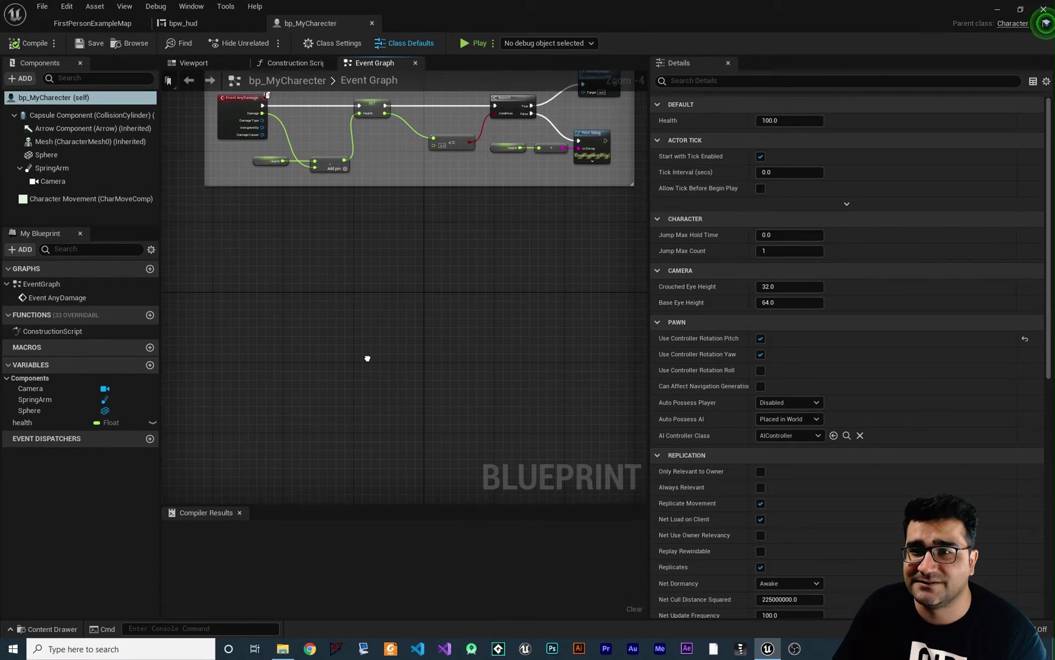
pyautogui.scroll(4, 273, 280)
pyautogui.moveTo(273, 278); pyautogui.dragTo(353, 311, button='right')
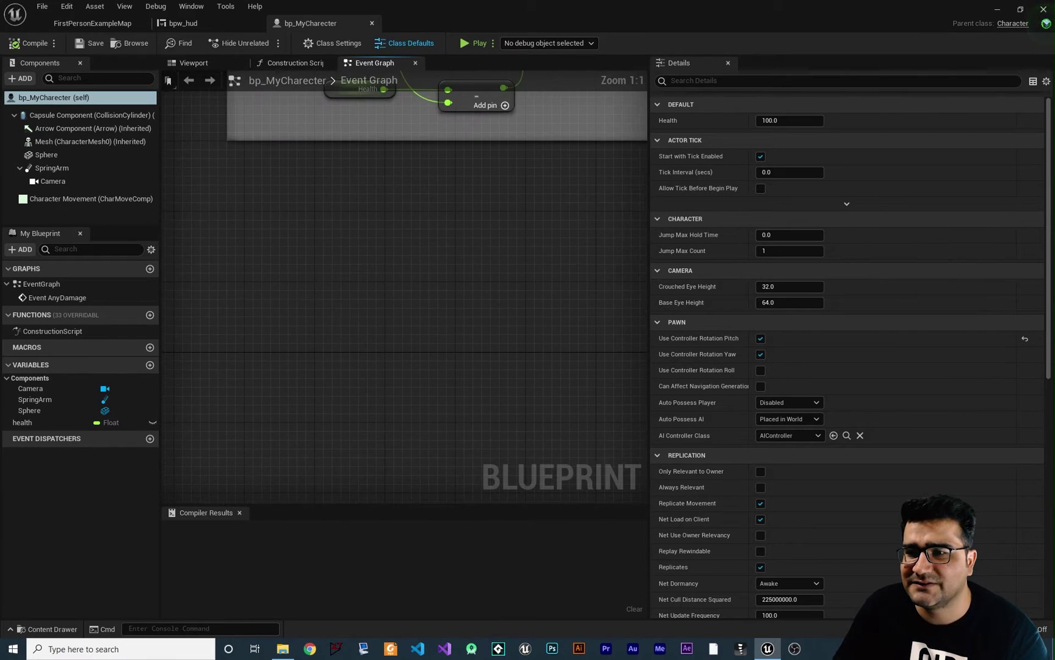
pyautogui.moveTo(271, 257); pyautogui.dragTo(277, 235, button='right')
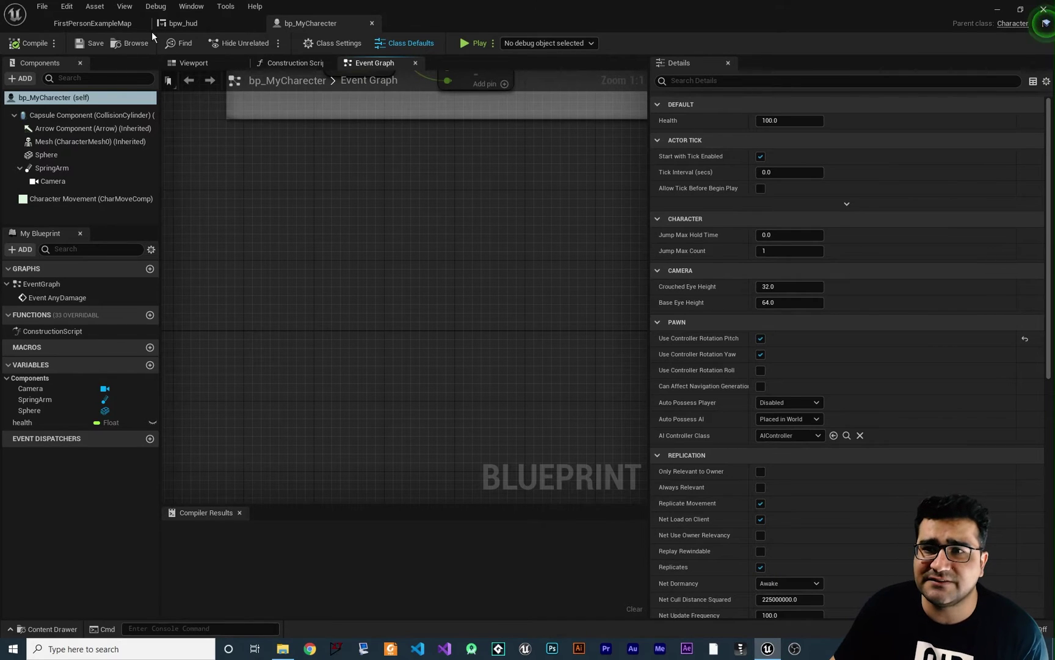
pyautogui.click(181, 27)
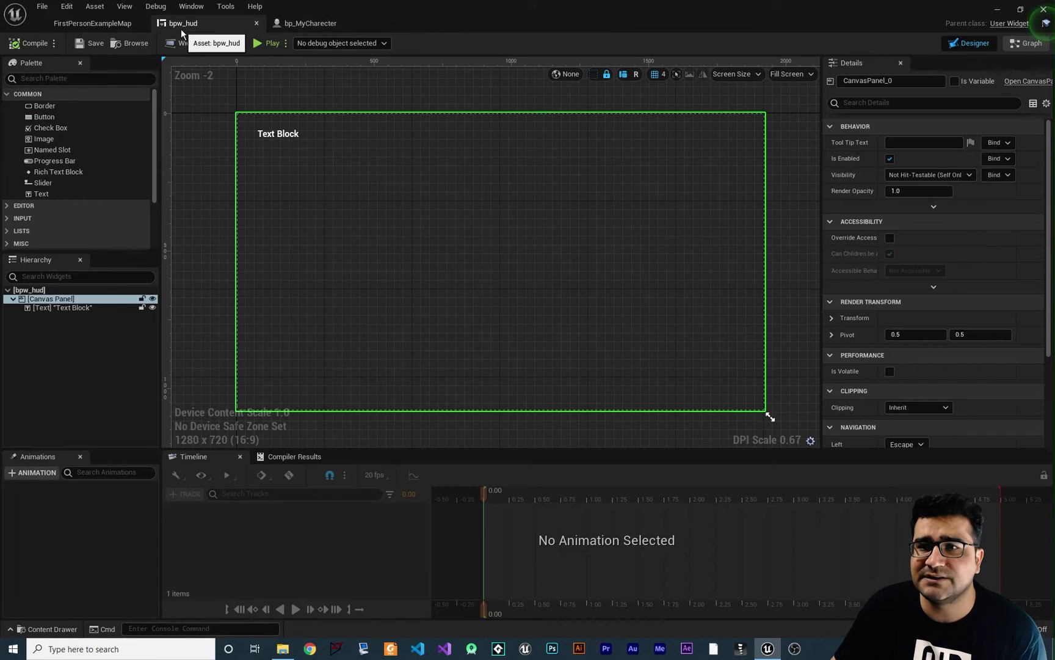
pyautogui.click(311, 25)
# Add an Event BeginPlay node and pull a wire from its exec output.
pyautogui.rightClick(242, 224)
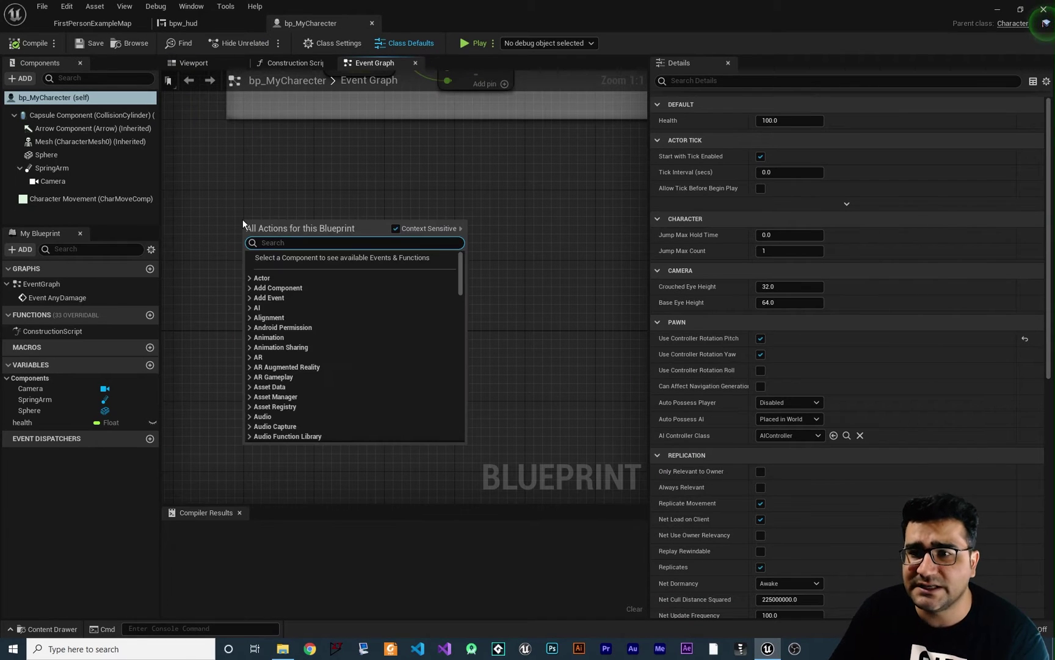
pyautogui.write('begin')
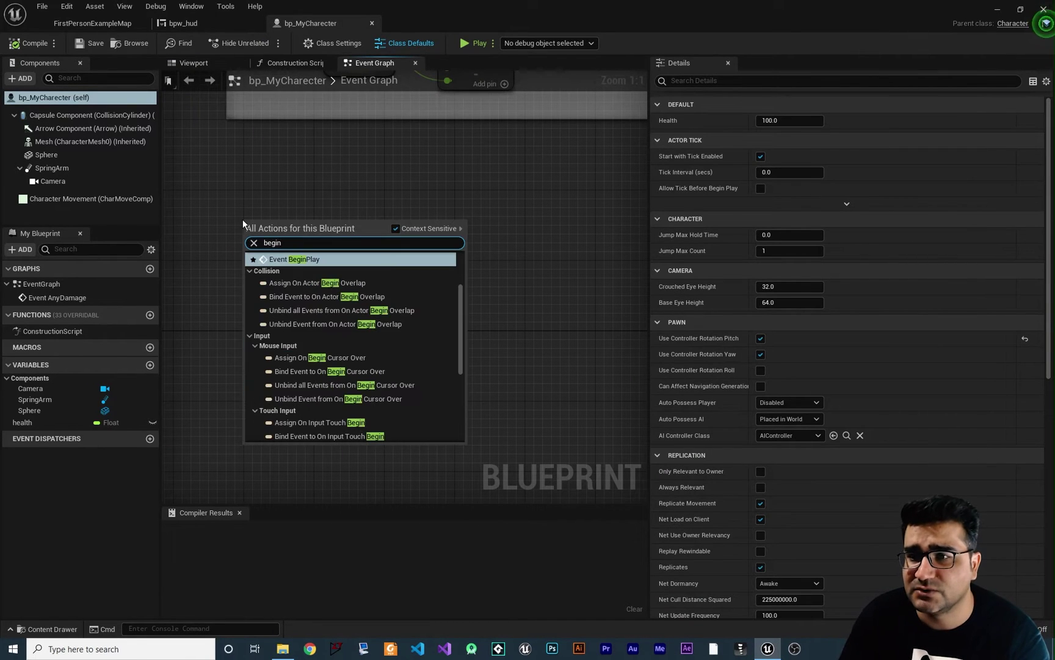
pyautogui.press('Return')
pyautogui.moveTo(272, 209); pyautogui.dragTo(229, 229, button='right')
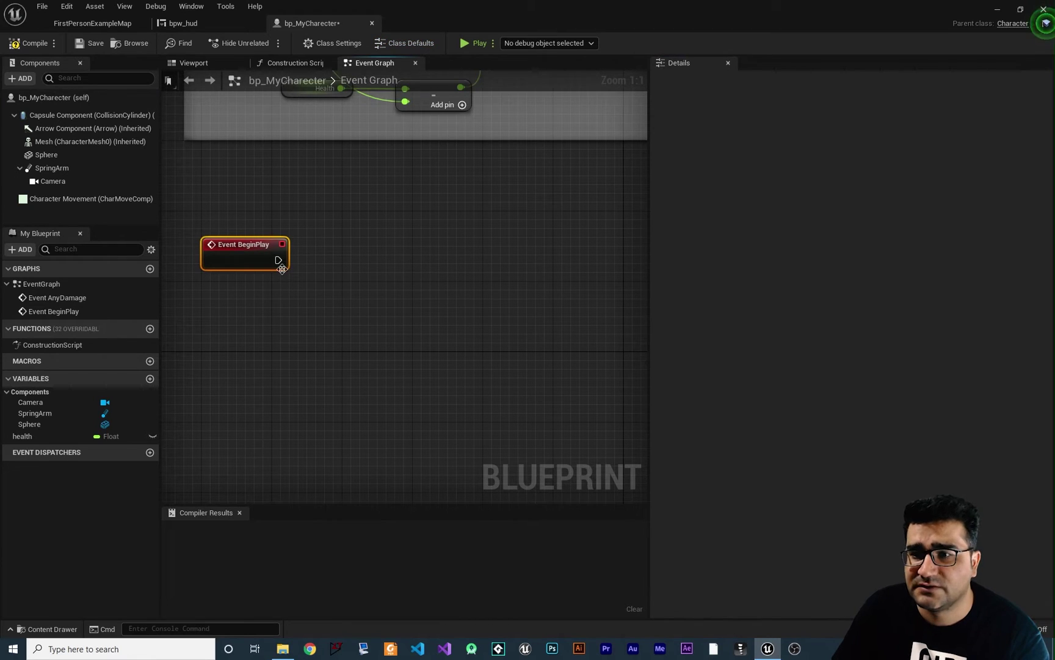
pyautogui.moveTo(277, 259); pyautogui.dragTo(358, 263)
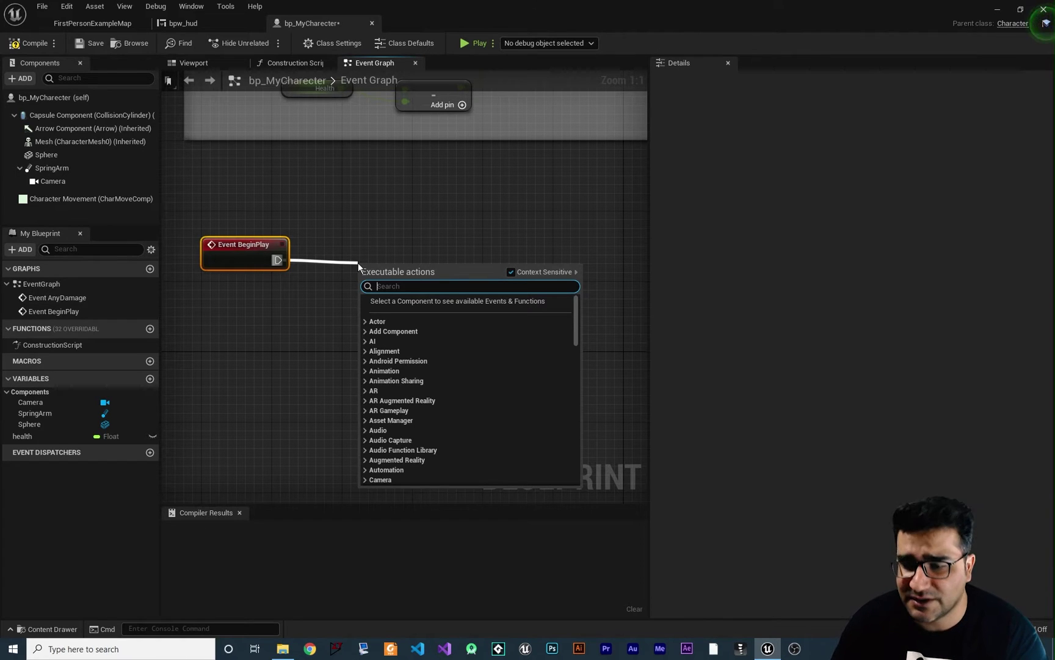
# Add a Create Widget node after BeginPlay with its Class set to bpw_hud.
pyautogui.write('create widge')
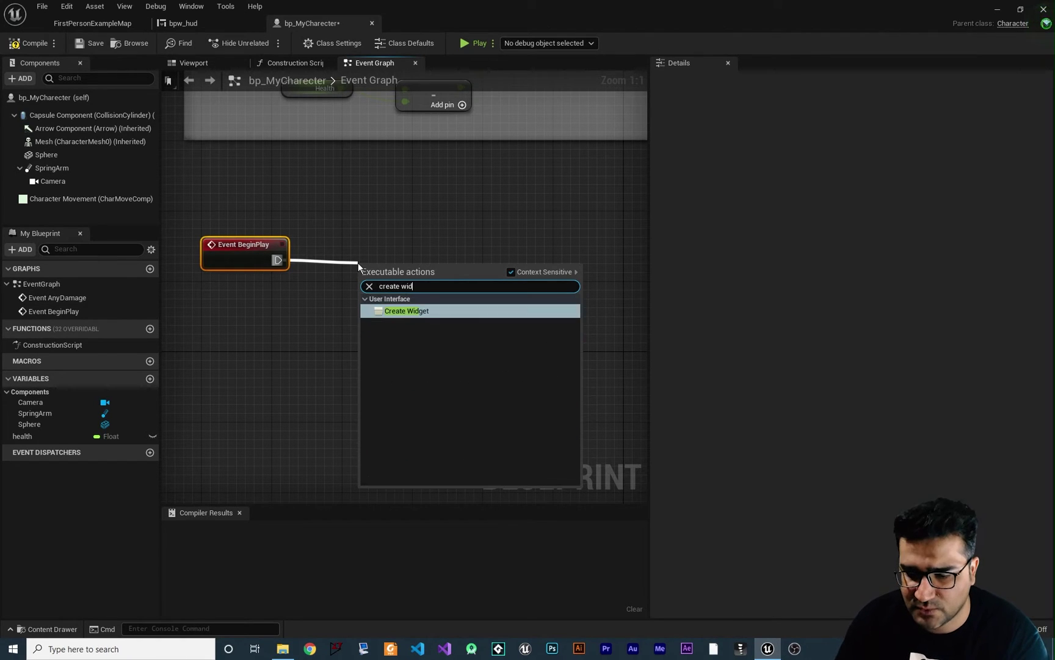
pyautogui.click(404, 309)
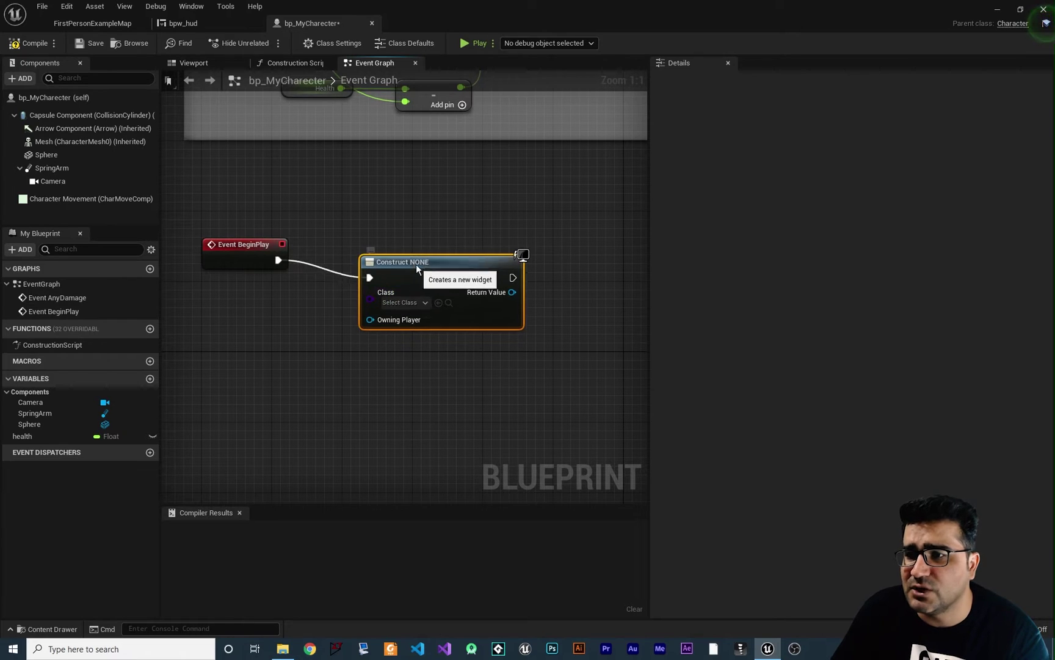
pyautogui.moveTo(403, 266)
pyautogui.mouseDown()
pyautogui.moveTo(394, 239)
pyautogui.moveTo(395, 250)
pyautogui.mouseUp()
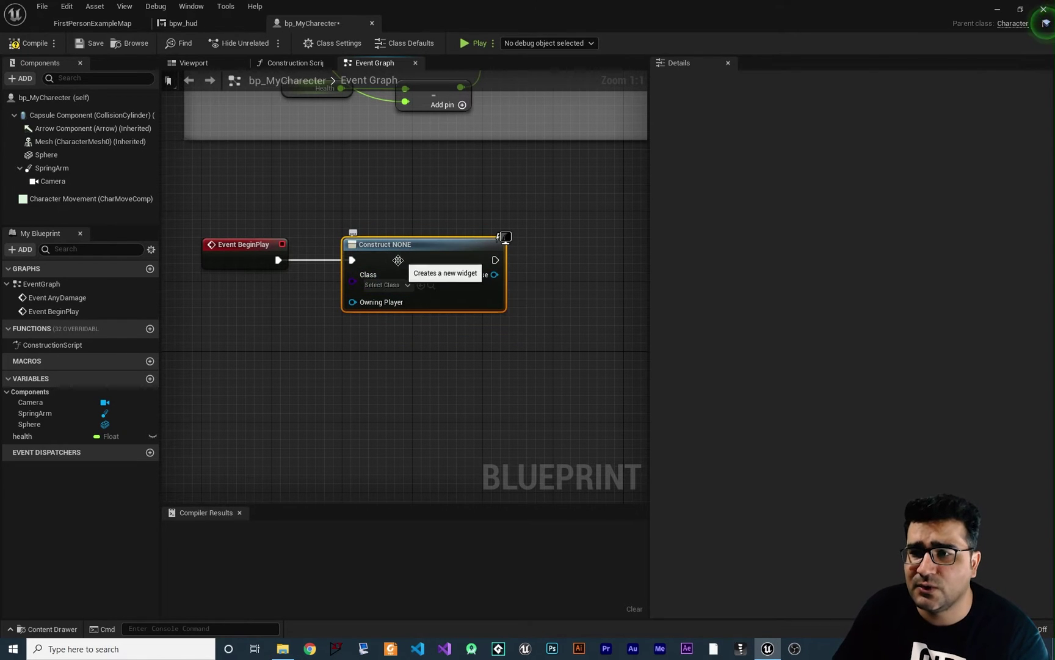
pyautogui.click(398, 285)
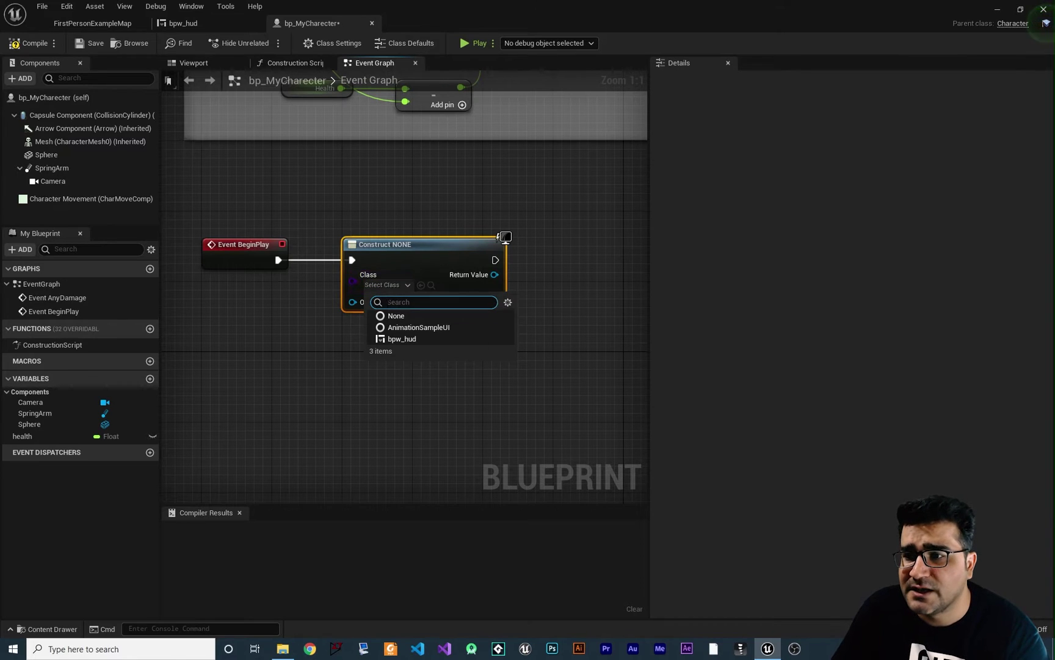
pyautogui.click(419, 339)
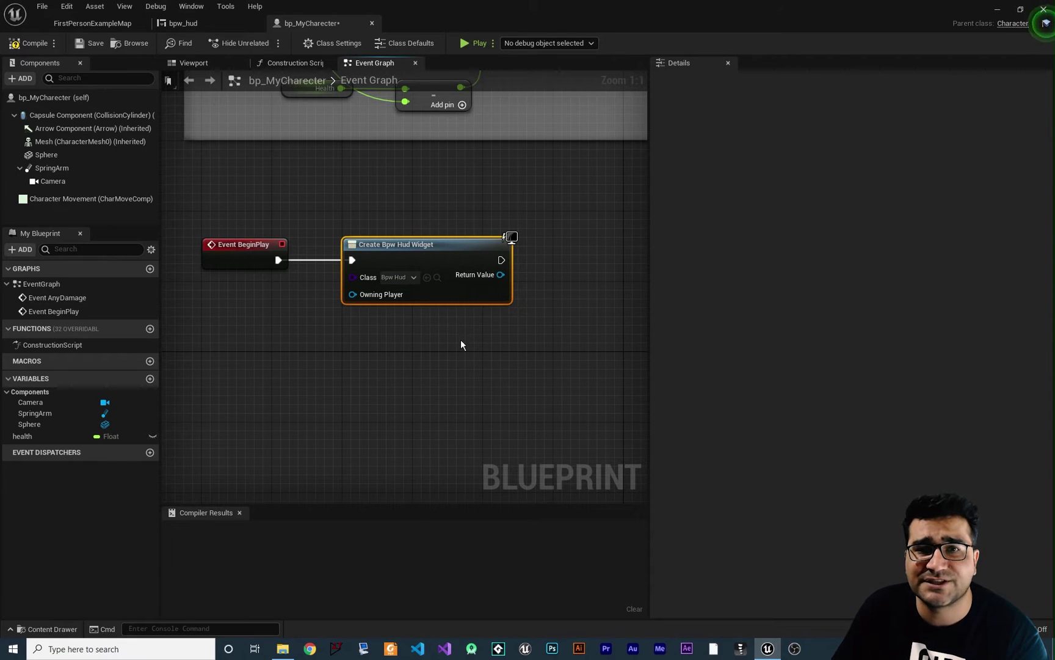
pyautogui.moveTo(461, 346); pyautogui.dragTo(411, 344, button='right')
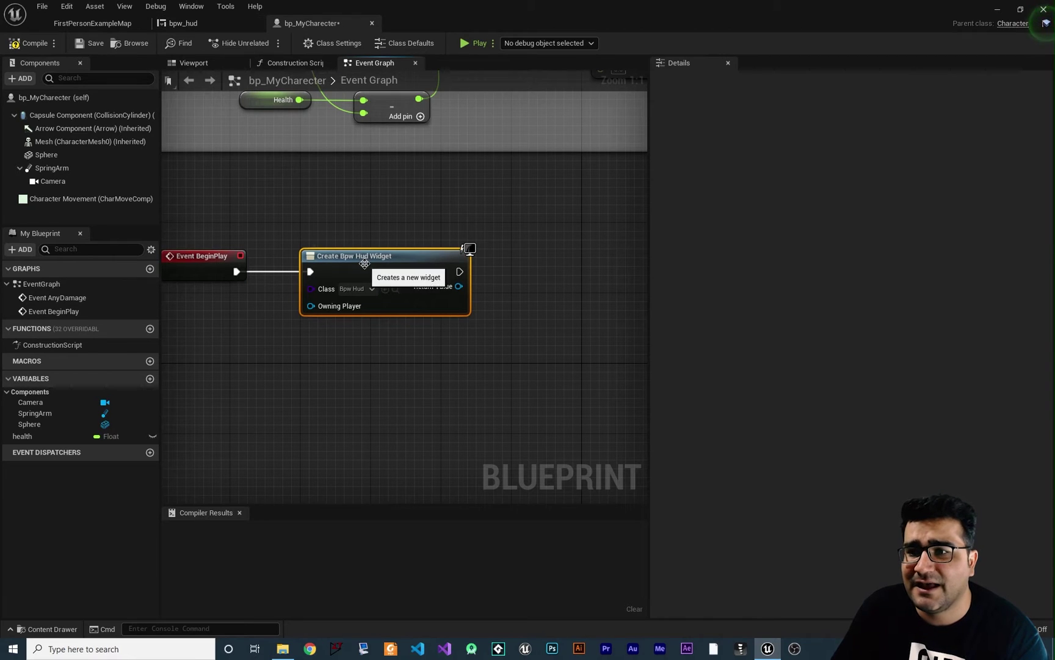
pyautogui.moveTo(510, 403); pyautogui.dragTo(389, 360, button='right')
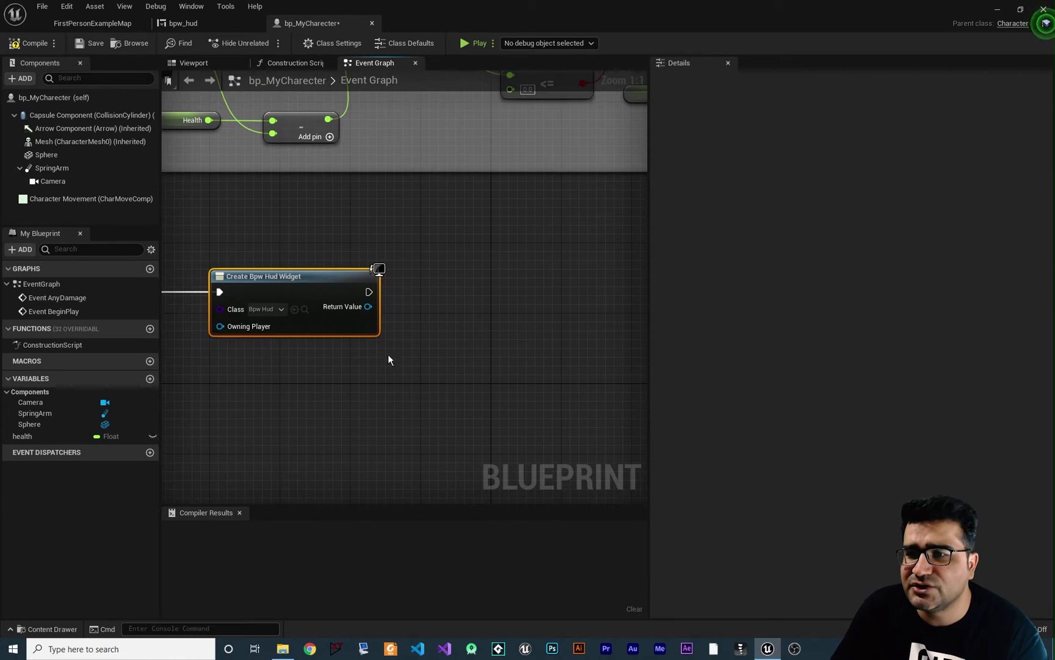
# Chain an Add to Viewport node, wiring the widget's Return Value into its Target.
pyautogui.moveTo(431, 307); pyautogui.dragTo(408, 322, button='right')
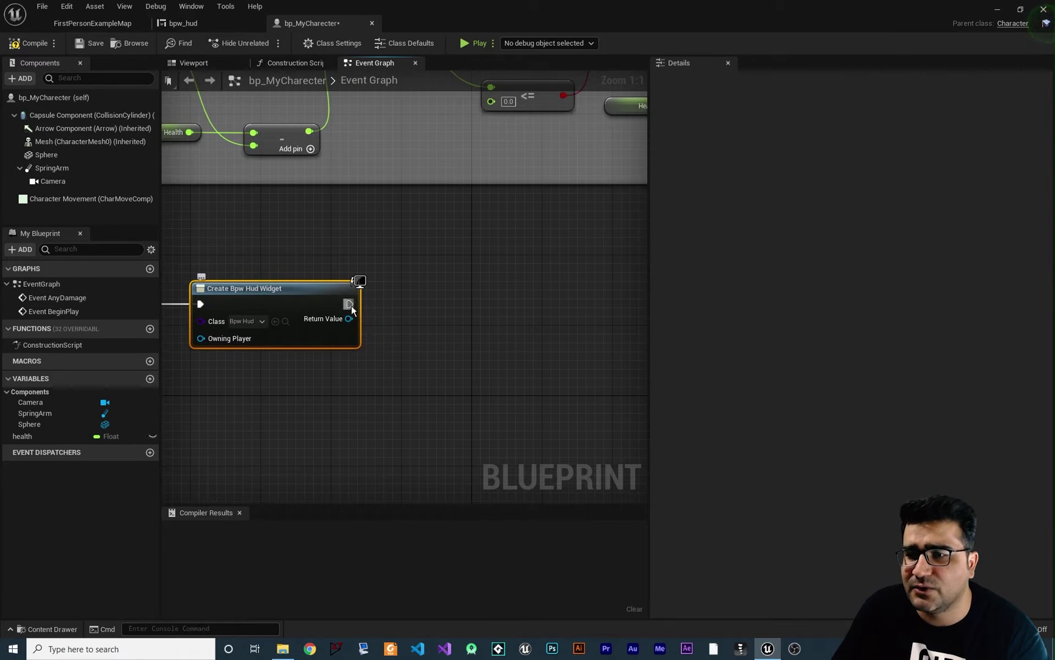
pyautogui.moveTo(437, 304); pyautogui.dragTo(438, 302)
pyautogui.write('add to vi')
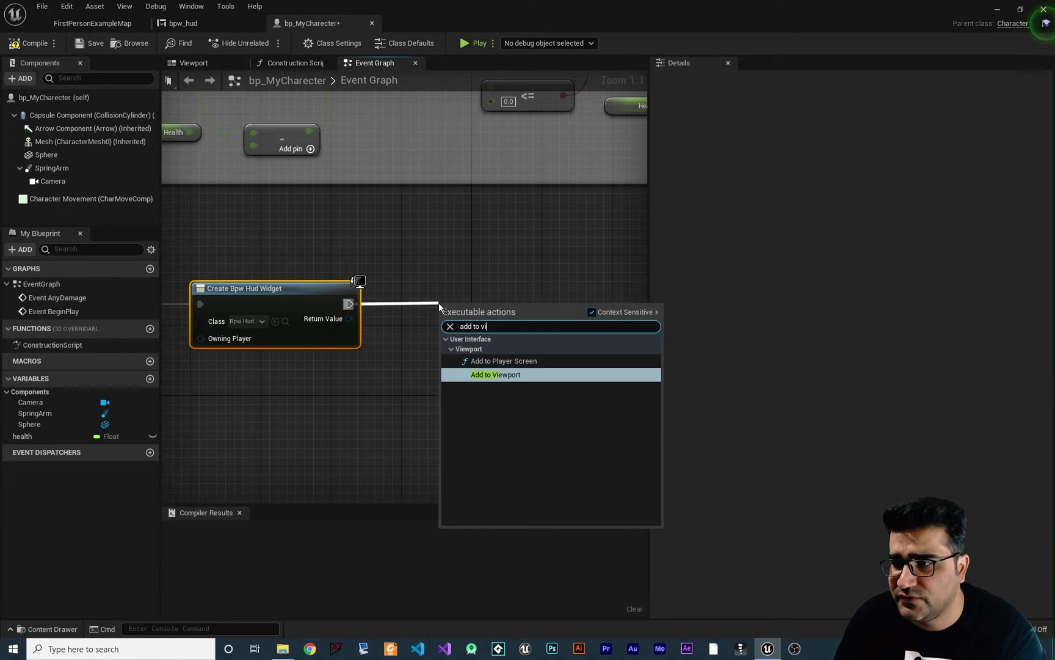
pyautogui.press('Return')
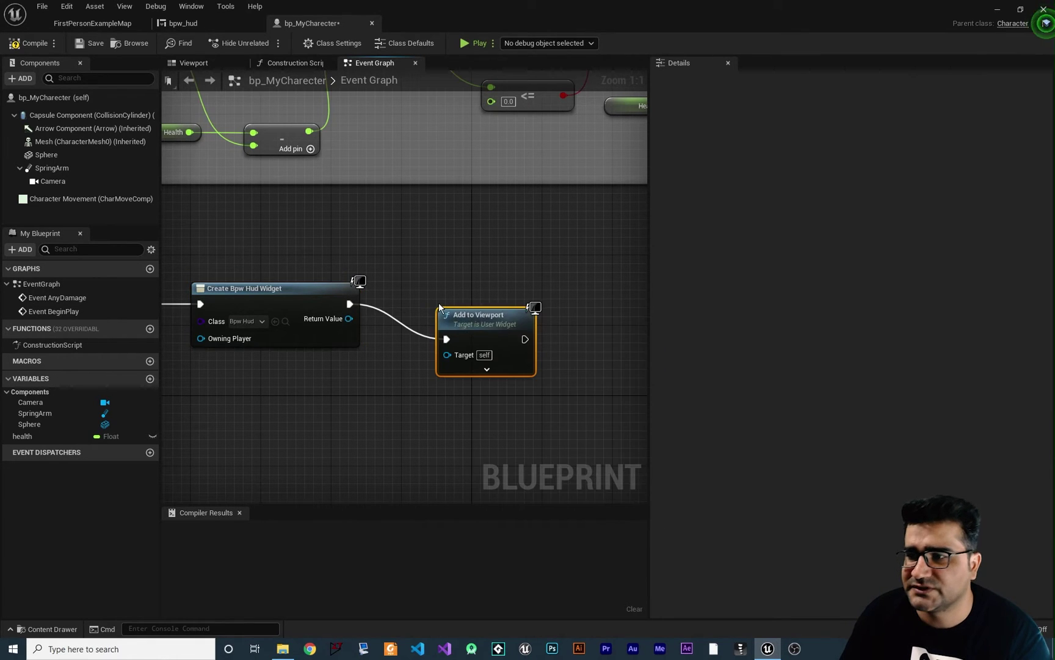
pyautogui.moveTo(477, 292); pyautogui.dragTo(477, 282)
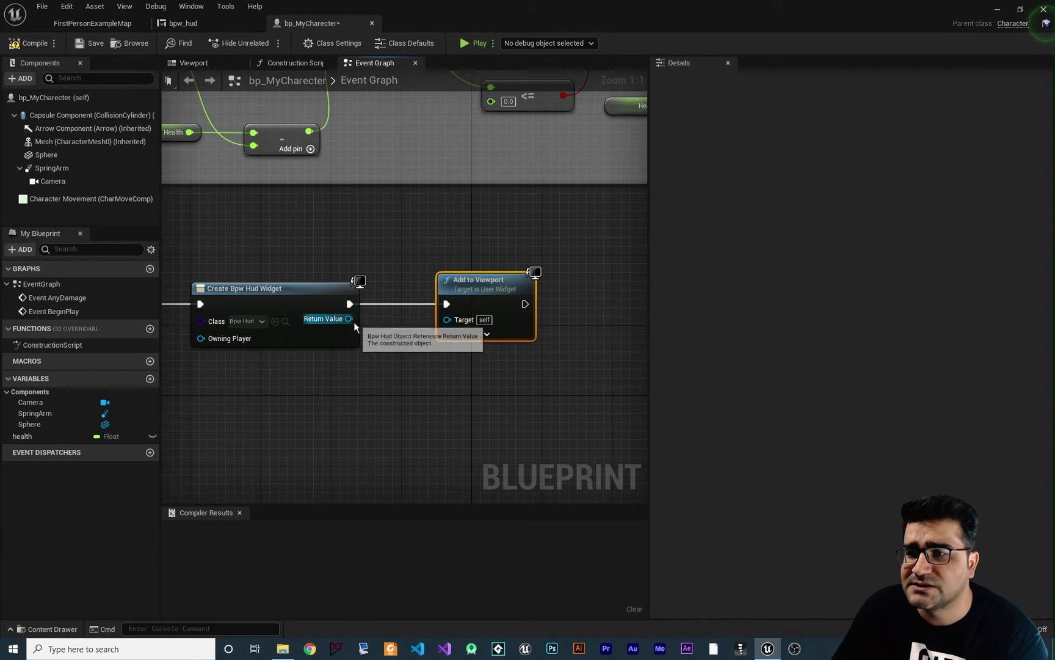
pyautogui.moveTo(349, 319); pyautogui.dragTo(446, 320)
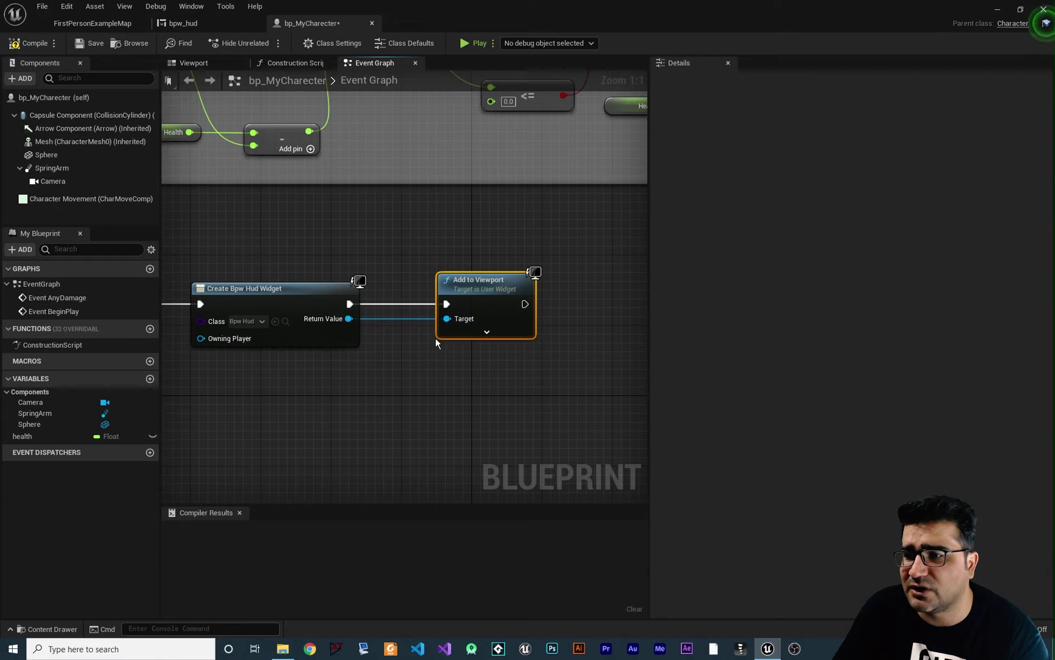
pyautogui.scroll(-3, 464, 372)
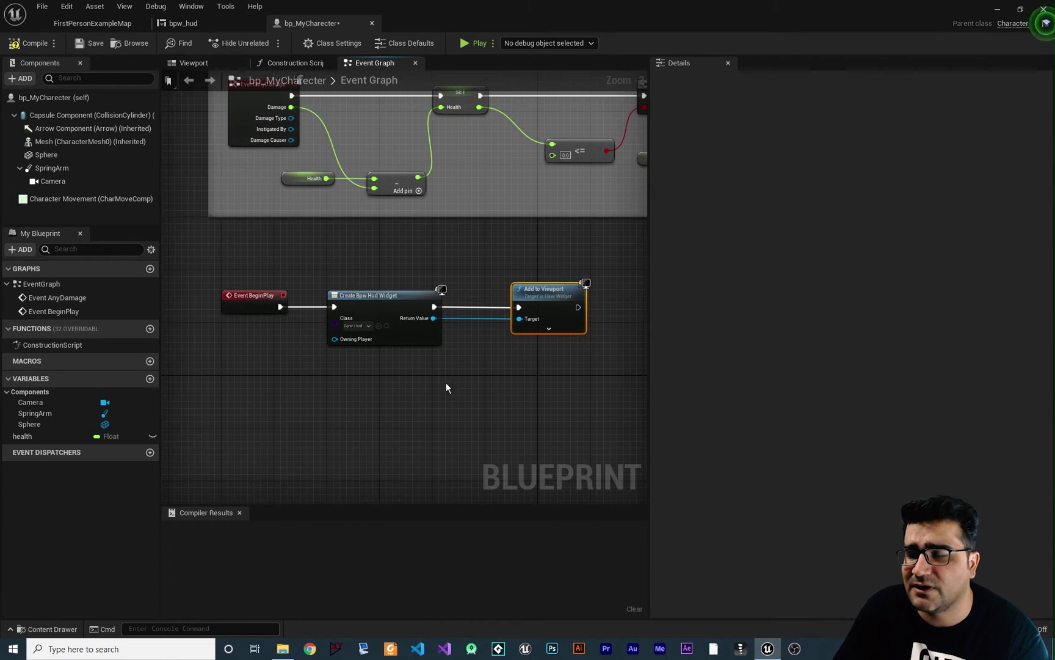
# Compile bp_MyCharecter and play FirstPersonExampleMap to check the Text Block HUD.
pyautogui.click(28, 46)
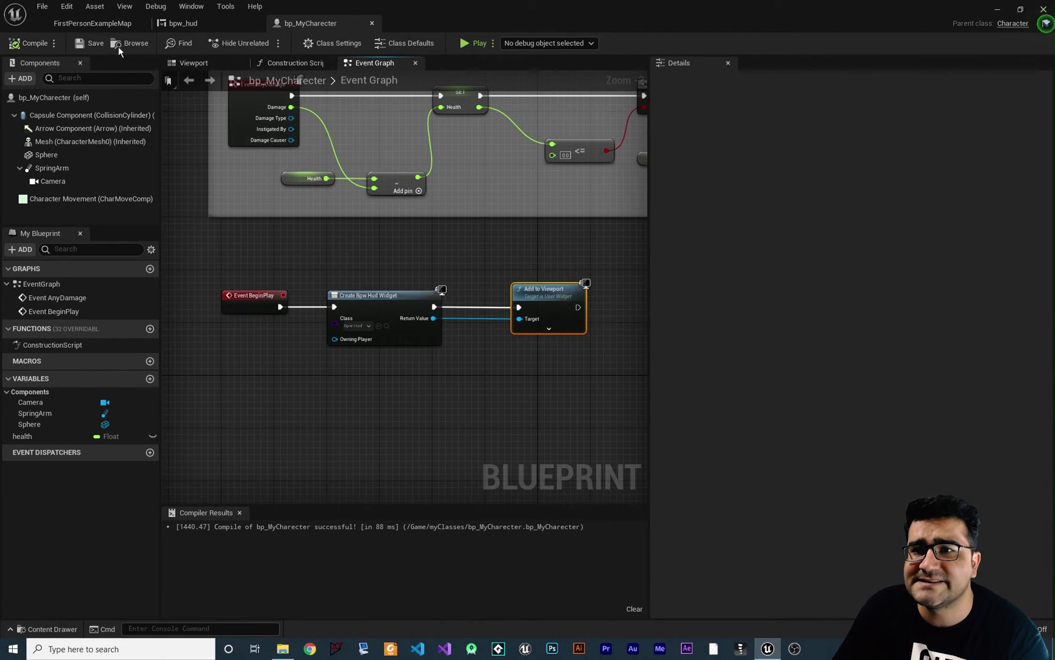
pyautogui.click(92, 24)
pyautogui.click(595, 43)
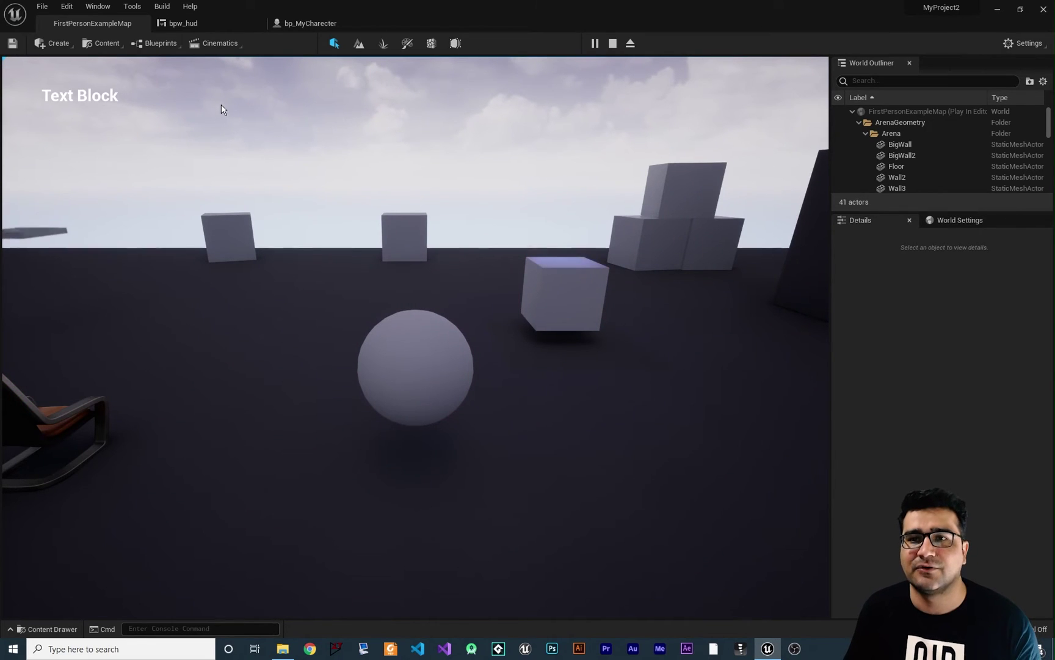
# Stop play and wrap the three BeginPlay widget nodes in a 'my widget' comment.
pyautogui.click(342, 23)
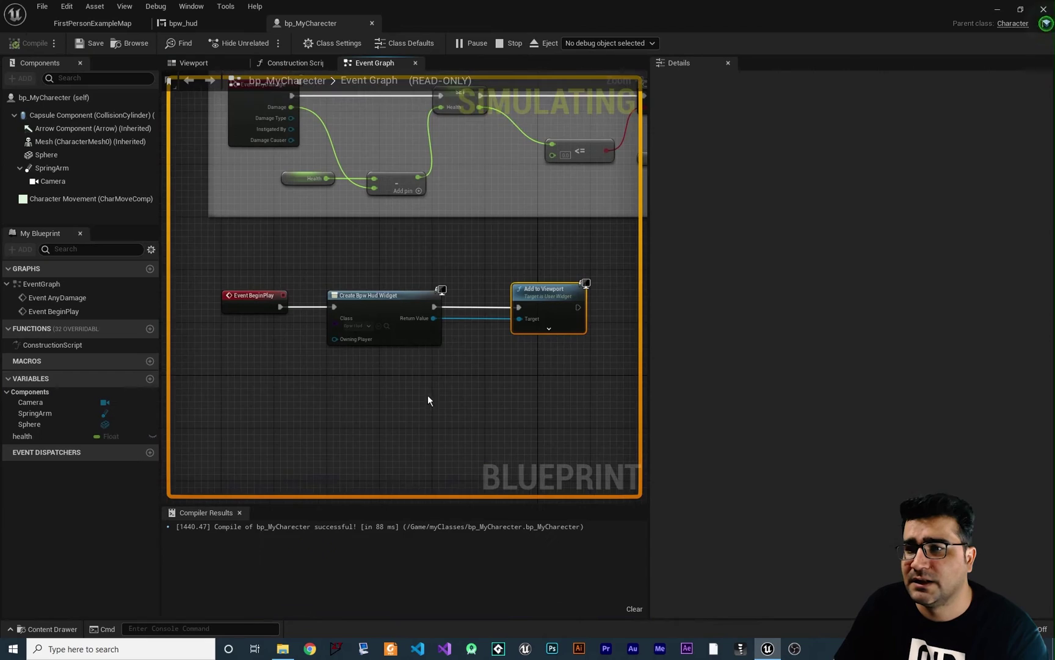
pyautogui.click(499, 44)
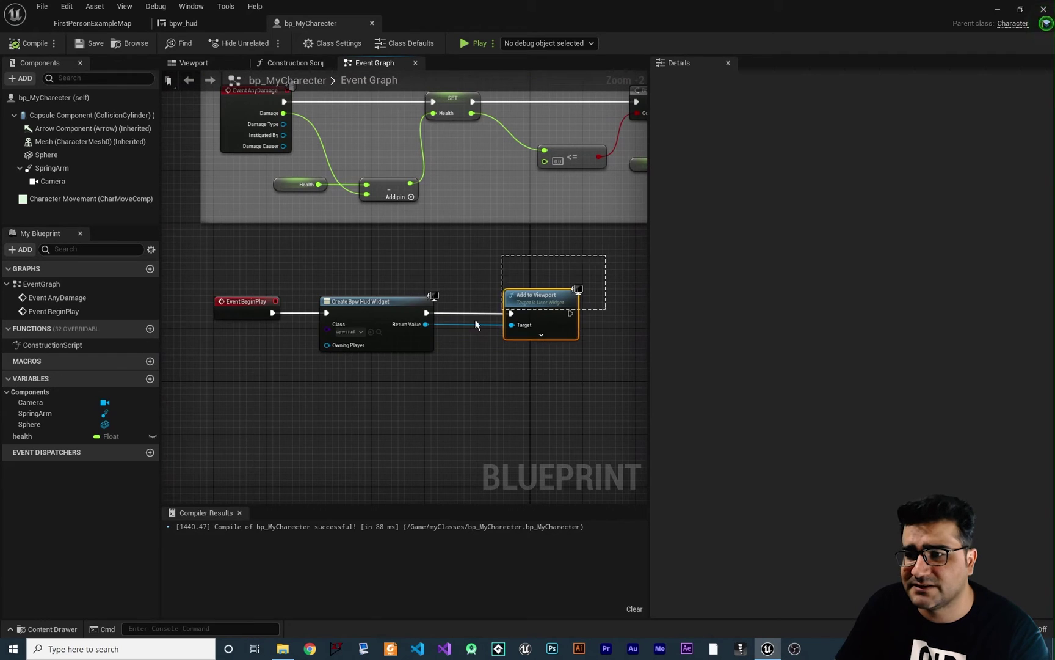
pyautogui.moveTo(475, 318); pyautogui.dragTo(277, 303)
pyautogui.press('c')
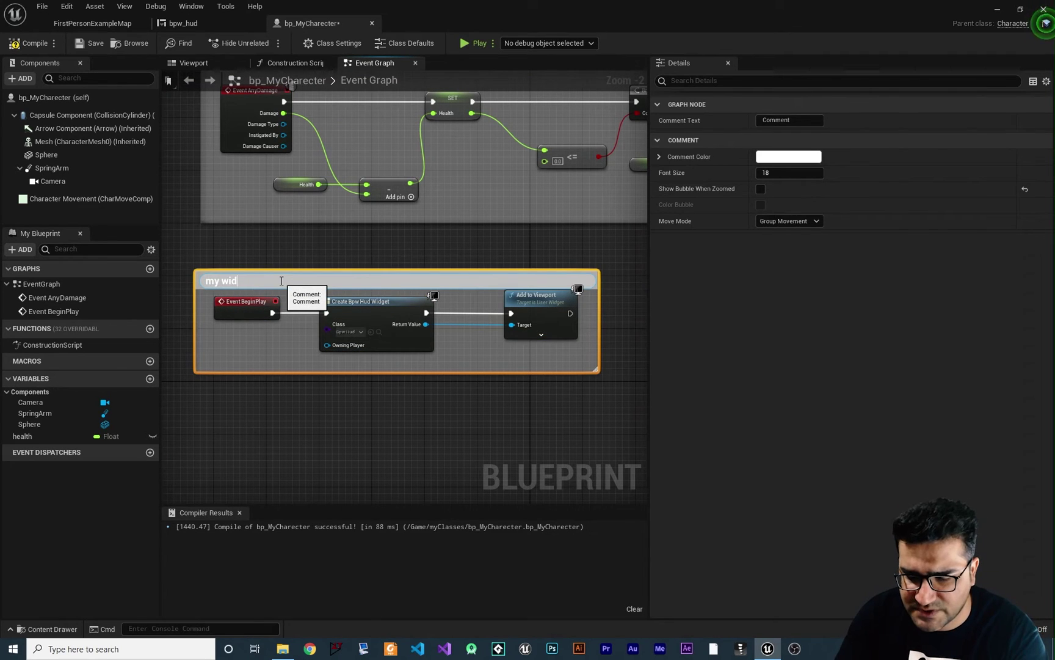
pyautogui.press('Return')
pyautogui.moveTo(282, 280); pyautogui.dragTo(289, 309)
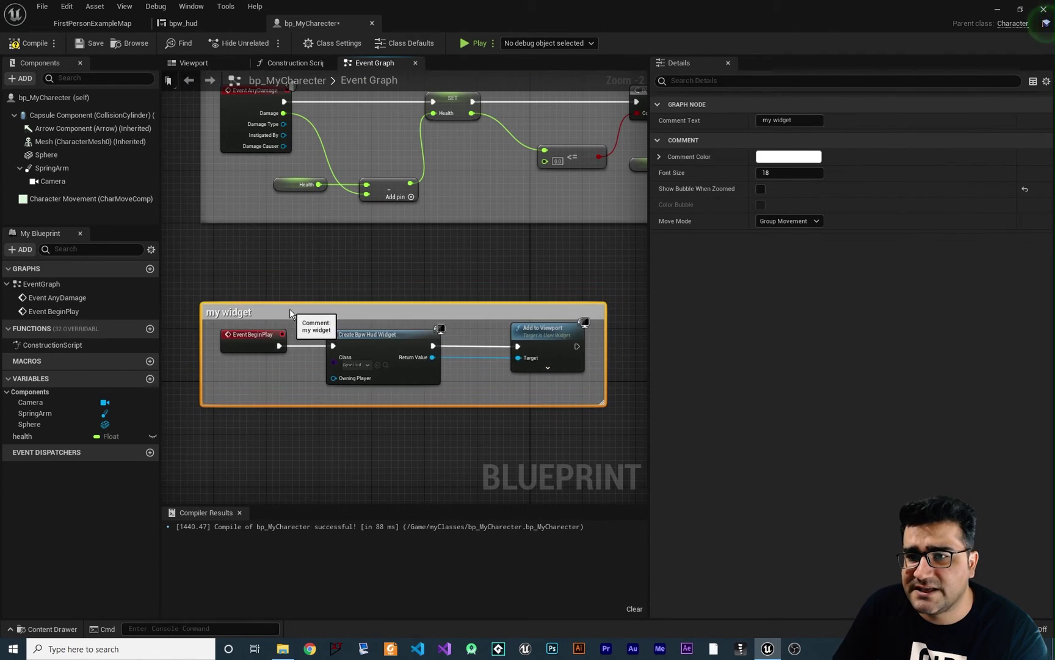
pyautogui.scroll(-6, 336, 344)
pyautogui.scroll(6, 336, 344)
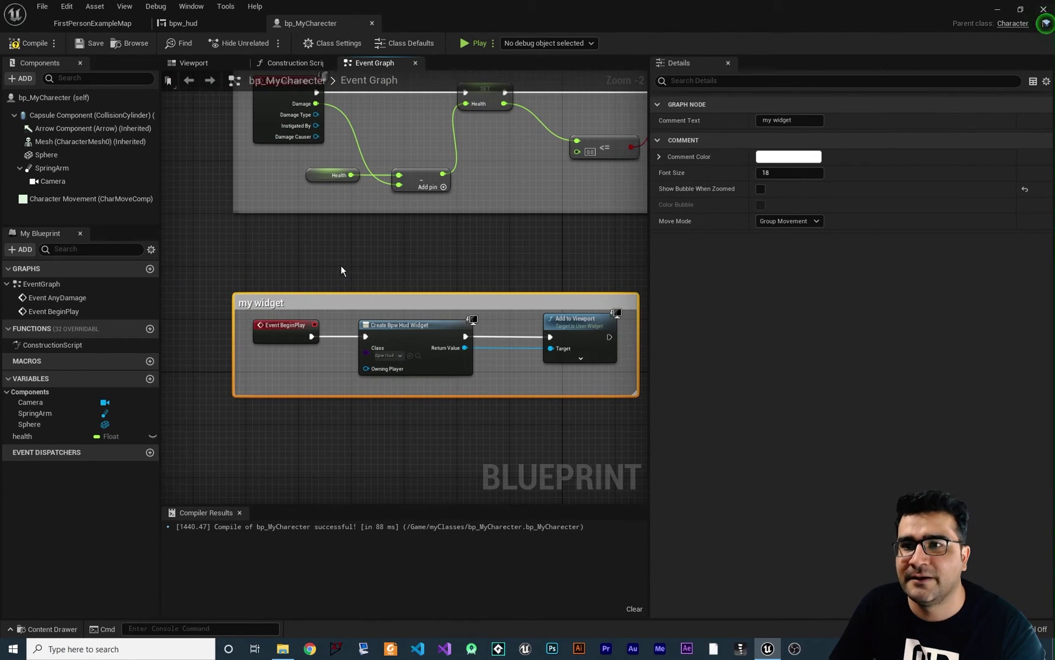
# Drop a Button at the top right and a Progress Bar near the top centre of bpw_hud.
pyautogui.click(193, 26)
pyautogui.scroll(-1, 71, 179)
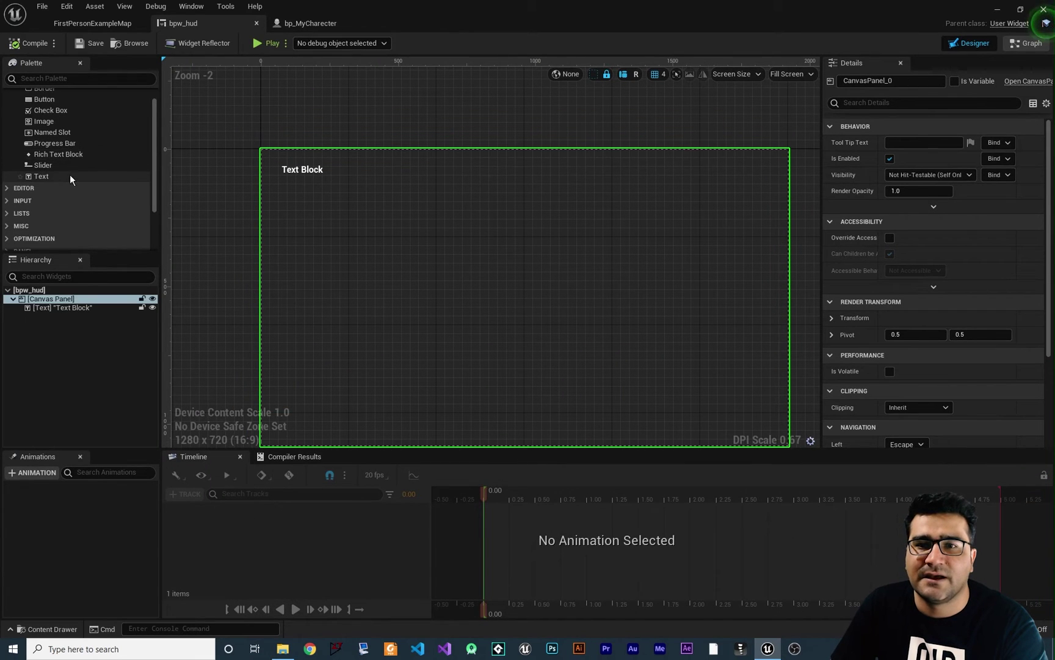
pyautogui.scroll(1, 62, 179)
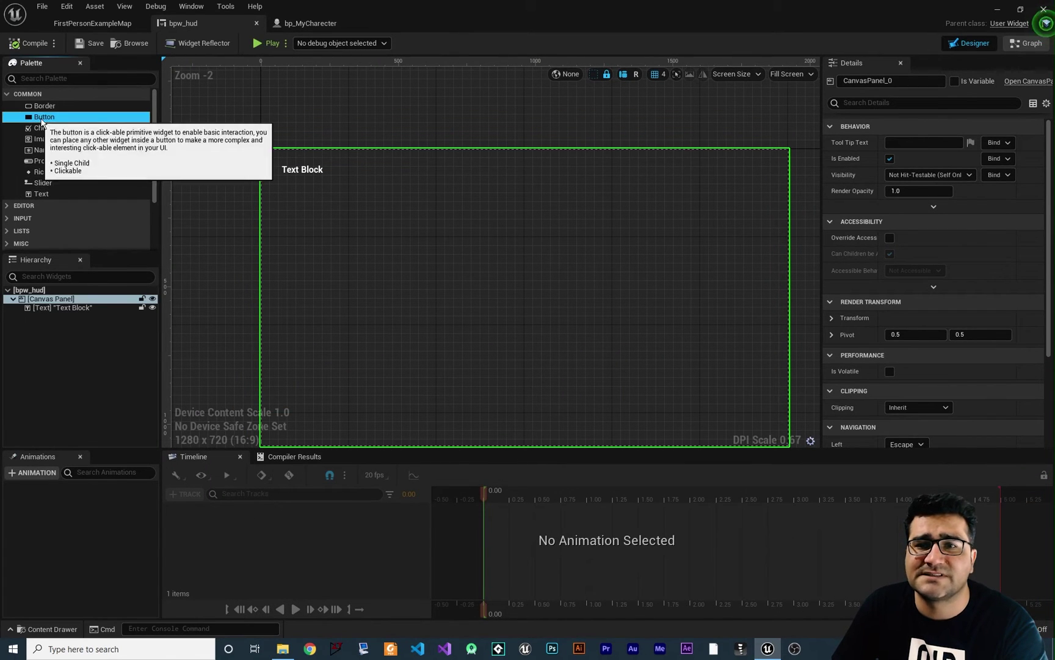
pyautogui.moveTo(46, 116); pyautogui.dragTo(758, 173)
pyautogui.moveTo(58, 162); pyautogui.dragTo(540, 170)
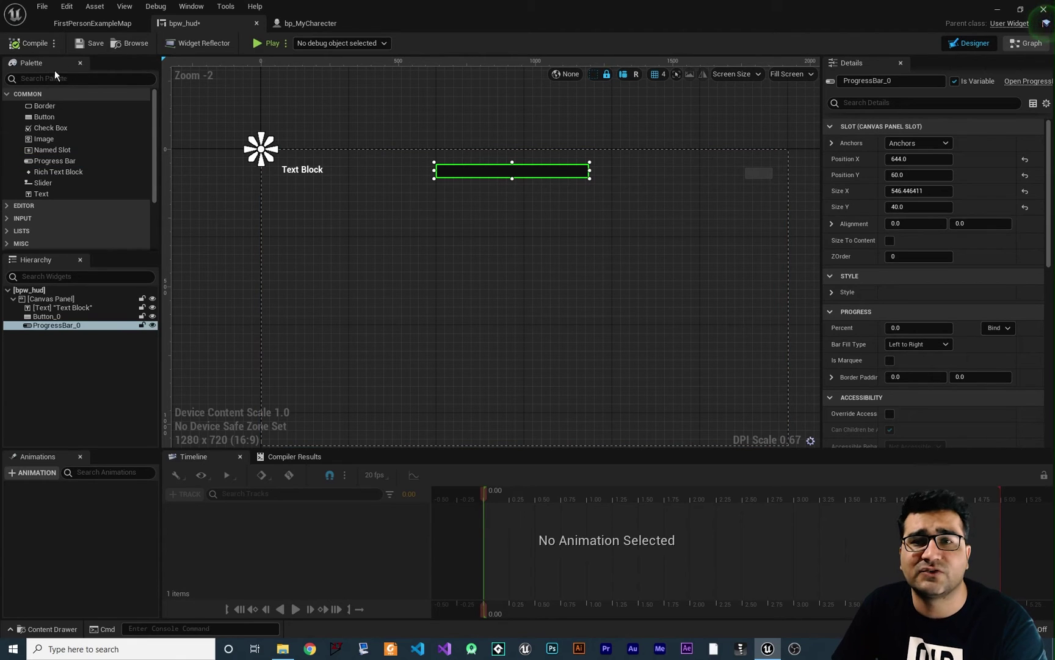
# Play FirstPersonExampleMap in a widened viewport to check the HUD's text, empty progress bar and button.
pyautogui.click(88, 25)
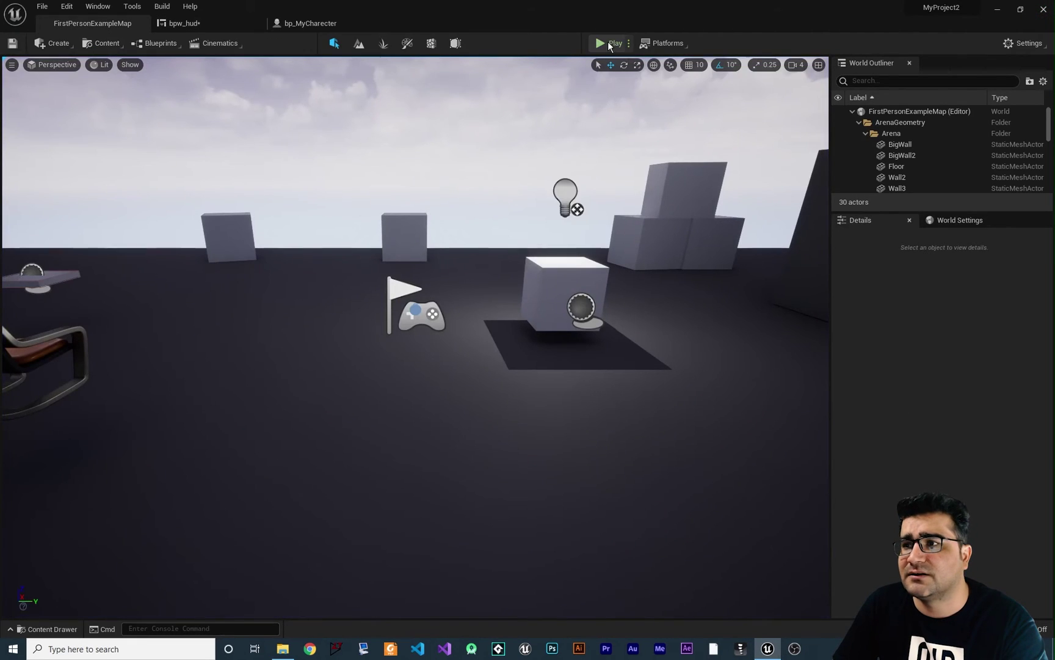
pyautogui.click(605, 43)
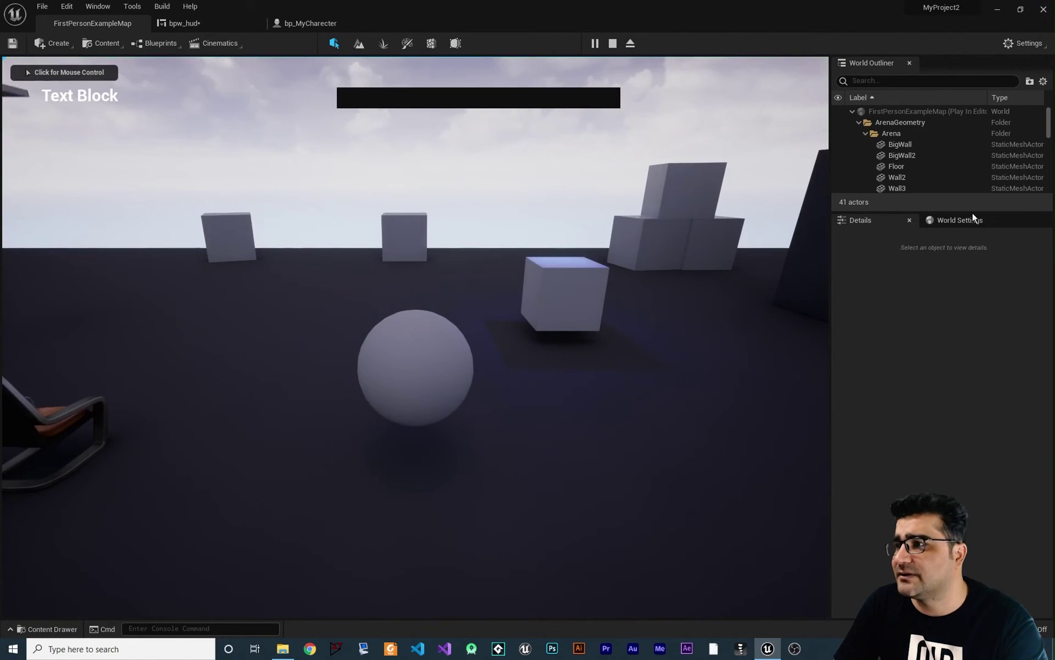
pyautogui.moveTo(832, 177); pyautogui.dragTo(1020, 175)
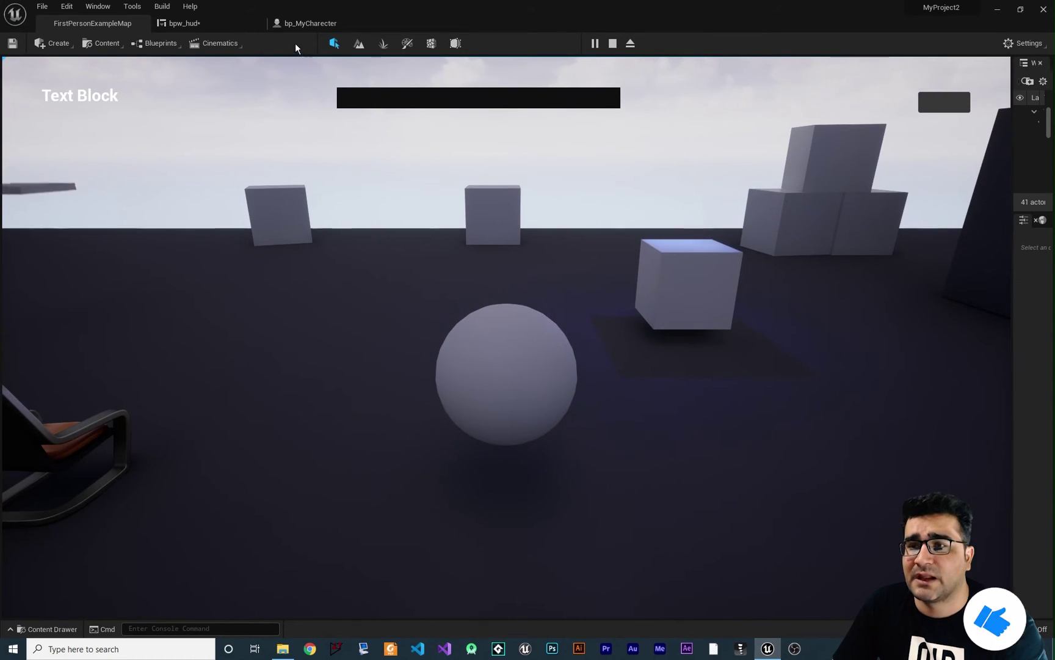
pyautogui.click(183, 22)
# Select ProgressBar_0 on the bpw_hud canvas and set its Percent to 0.464.
pyautogui.moveTo(464, 203); pyautogui.dragTo(474, 272, button='right')
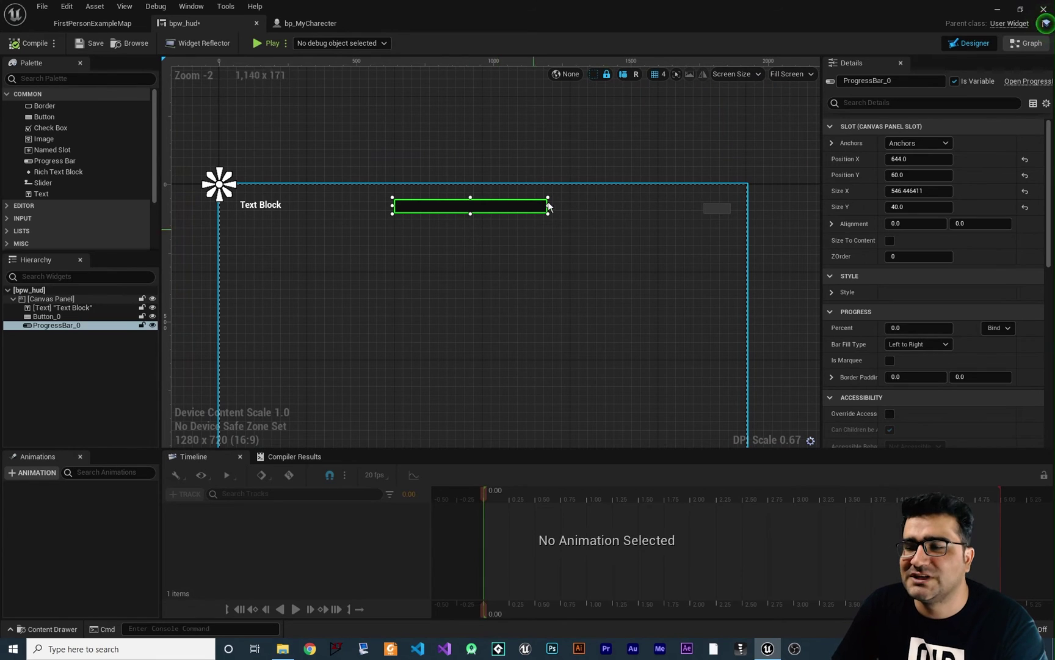
pyautogui.moveTo(615, 319); pyautogui.dragTo(591, 313, button='right')
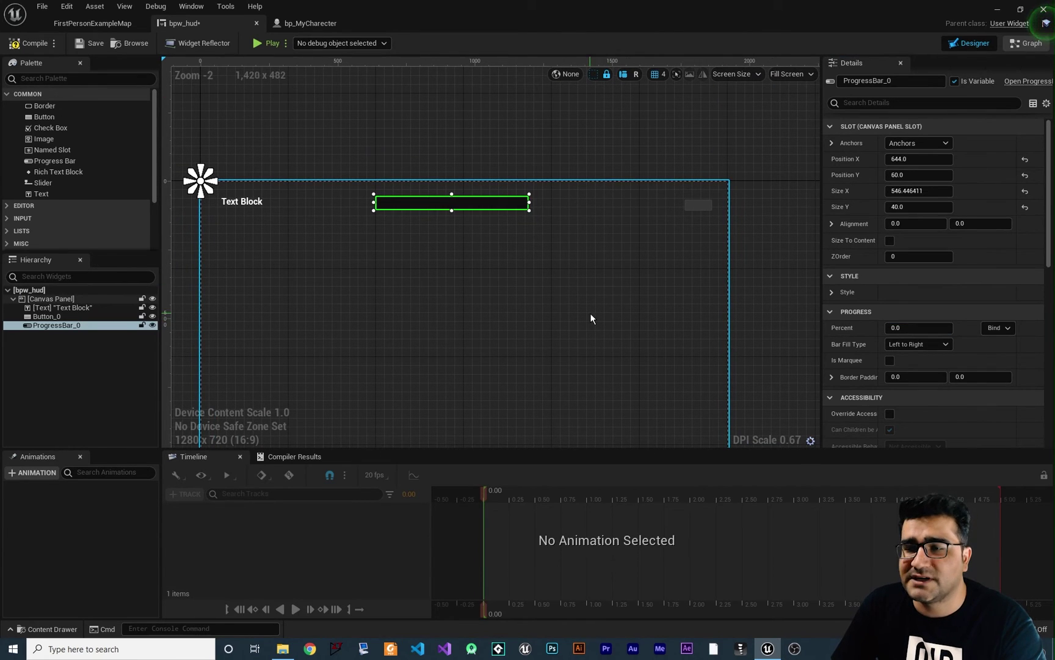
pyautogui.click(459, 209)
pyautogui.click(459, 203)
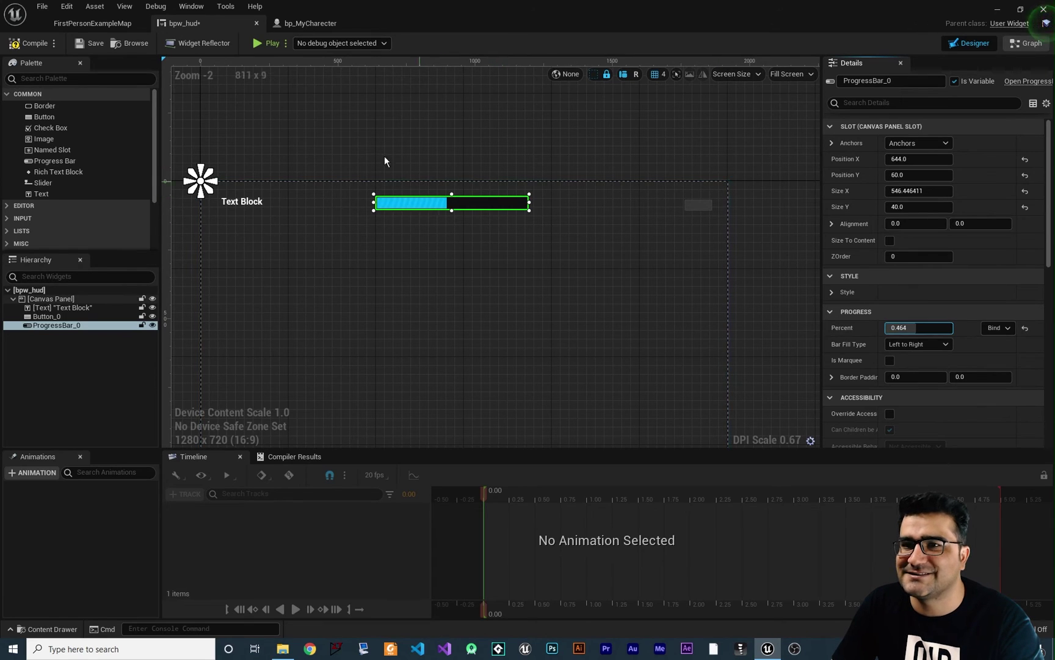
# Preview the game standalone to see the half-filled progress bar, then close it and recenter the canvas.
pyautogui.click(264, 47)
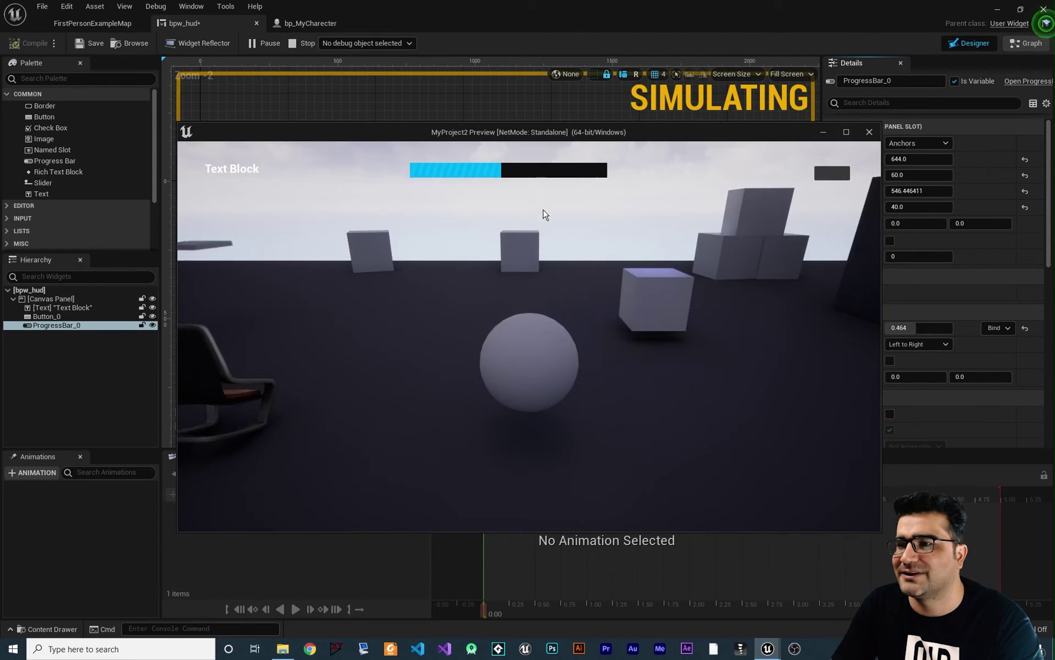
pyautogui.moveTo(474, 144); pyautogui.dragTo(429, 98)
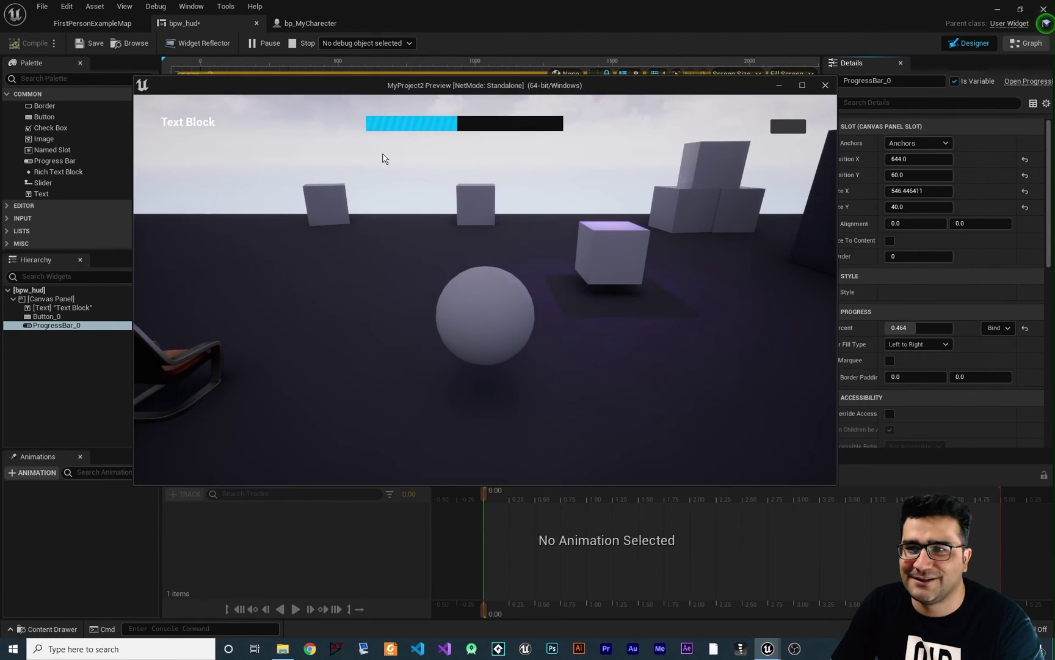
pyautogui.click(827, 84)
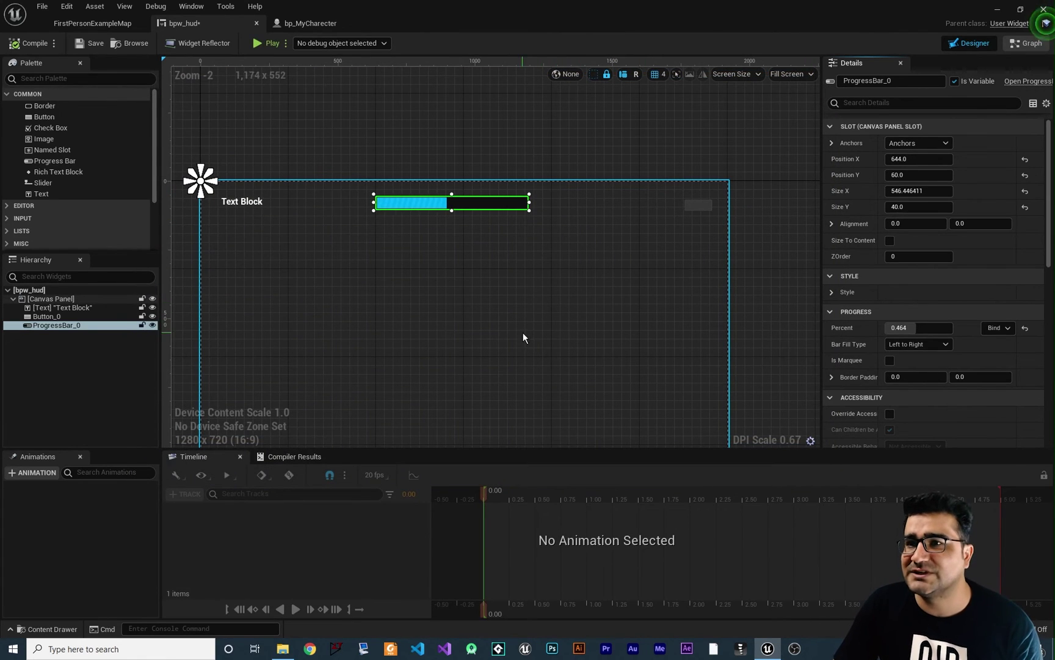
pyautogui.moveTo(523, 333); pyautogui.dragTo(506, 336, button='right')
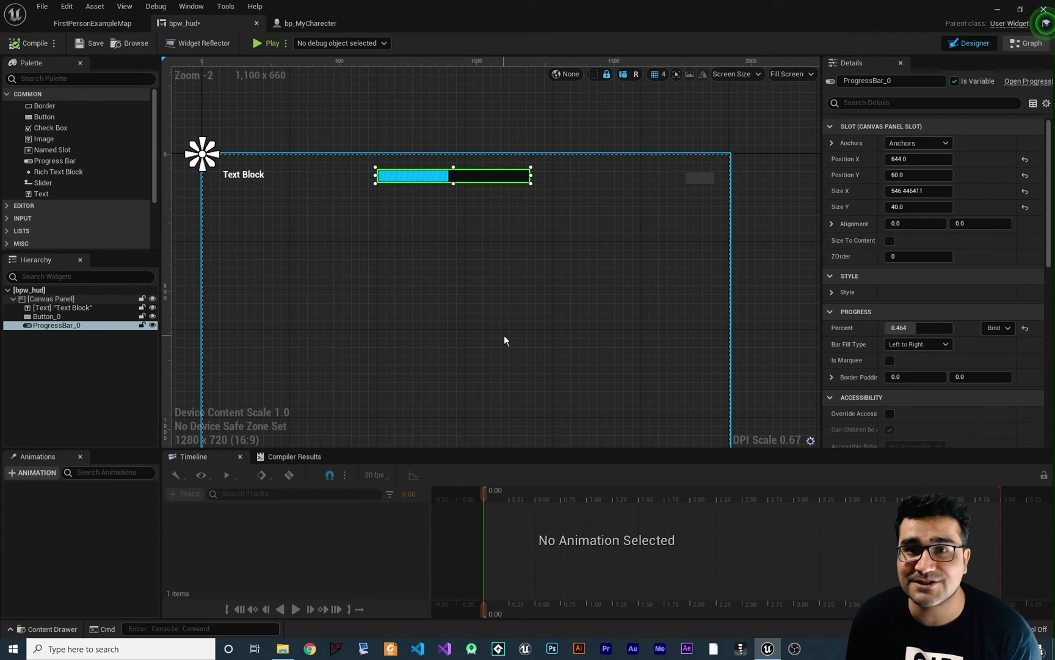
pyautogui.moveTo(505, 336); pyautogui.dragTo(453, 336, button='right')
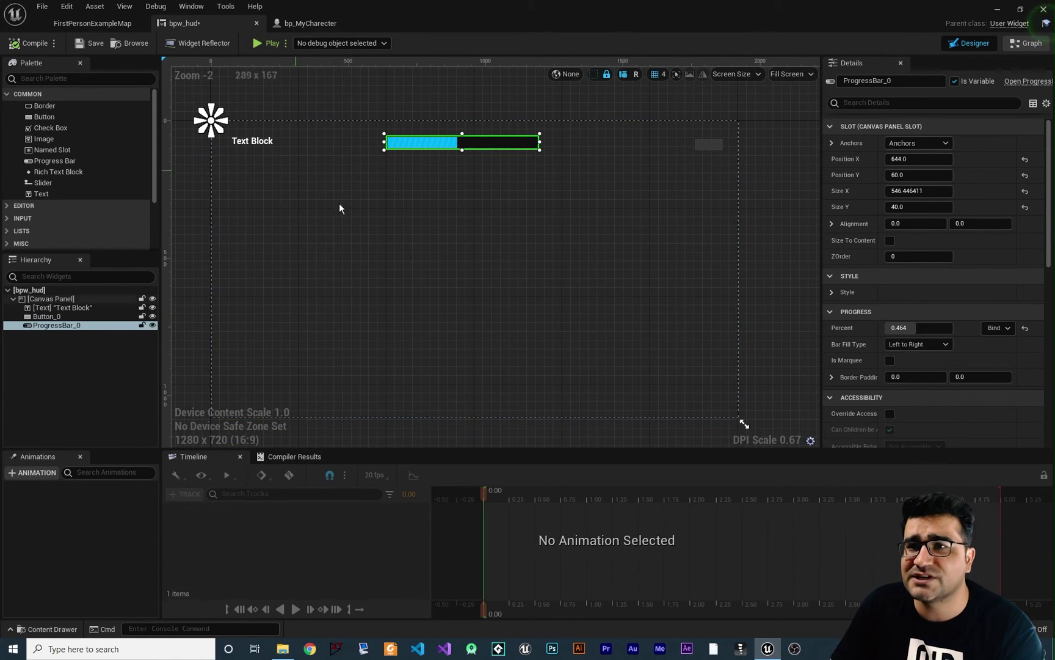
pyautogui.click(1032, 44)
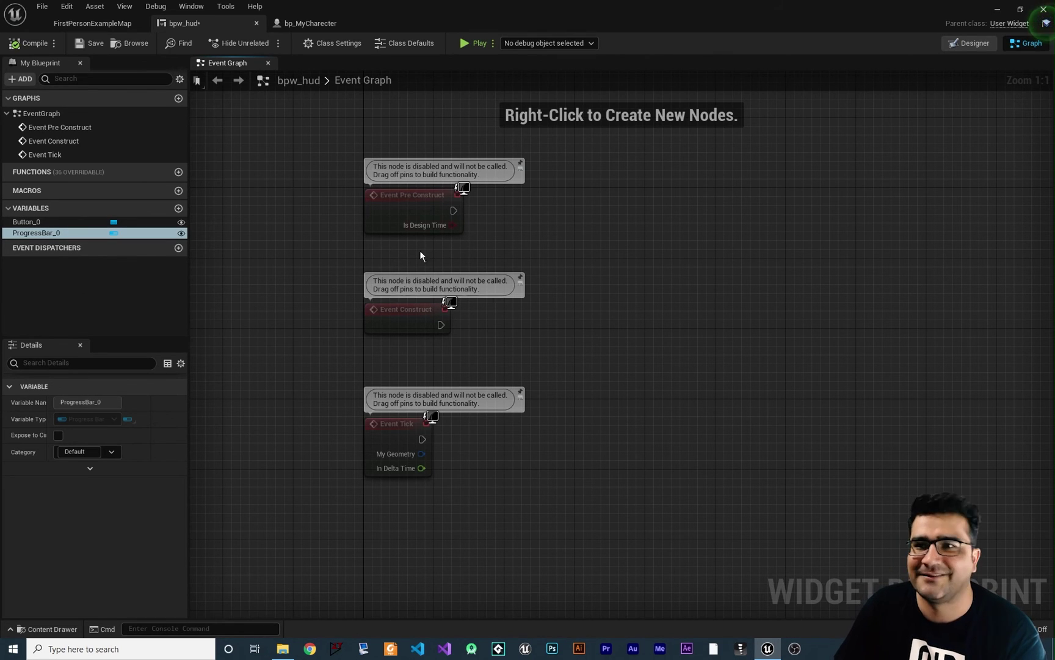
# Set the Text Block's Color and Opacity to blue in the Color Picker.
pyautogui.click(976, 43)
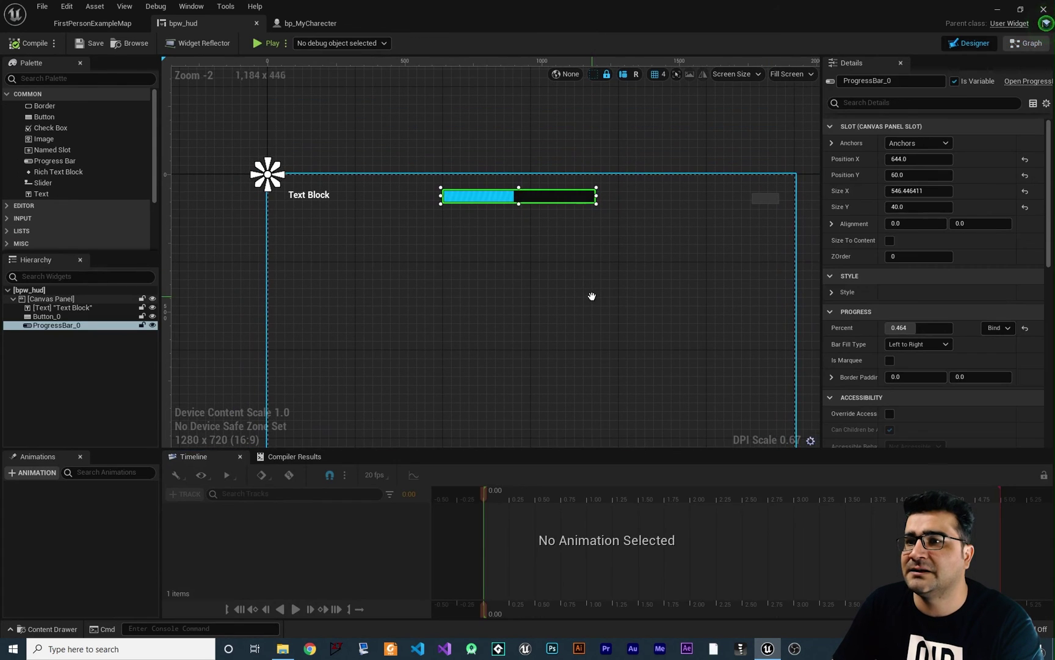
pyautogui.click(315, 196)
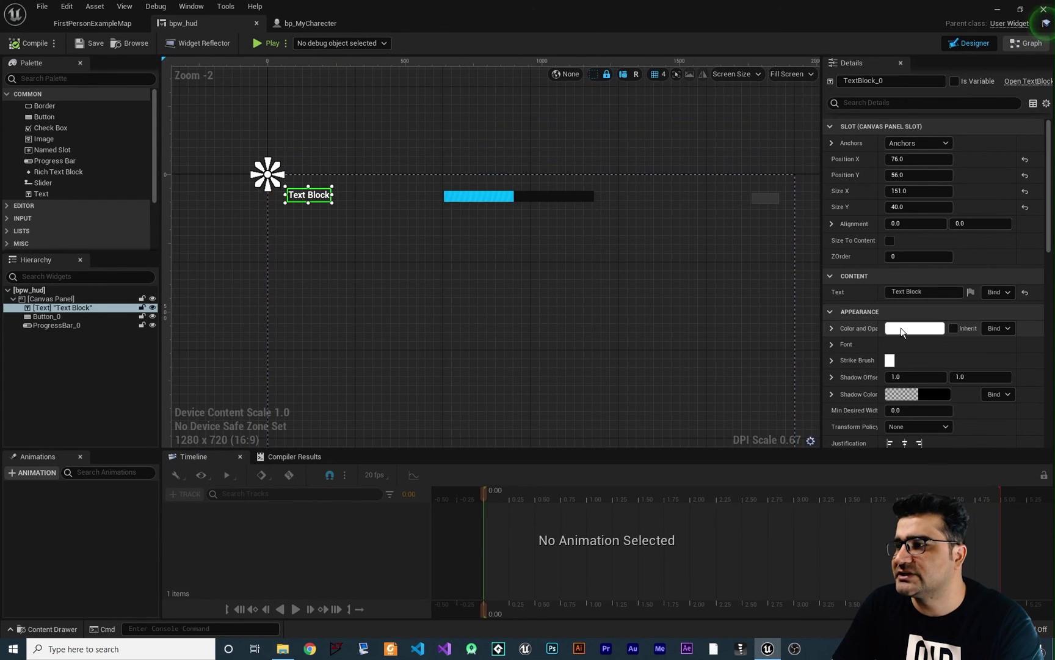
pyautogui.click(915, 328)
pyautogui.click(692, 388)
pyautogui.click(821, 615)
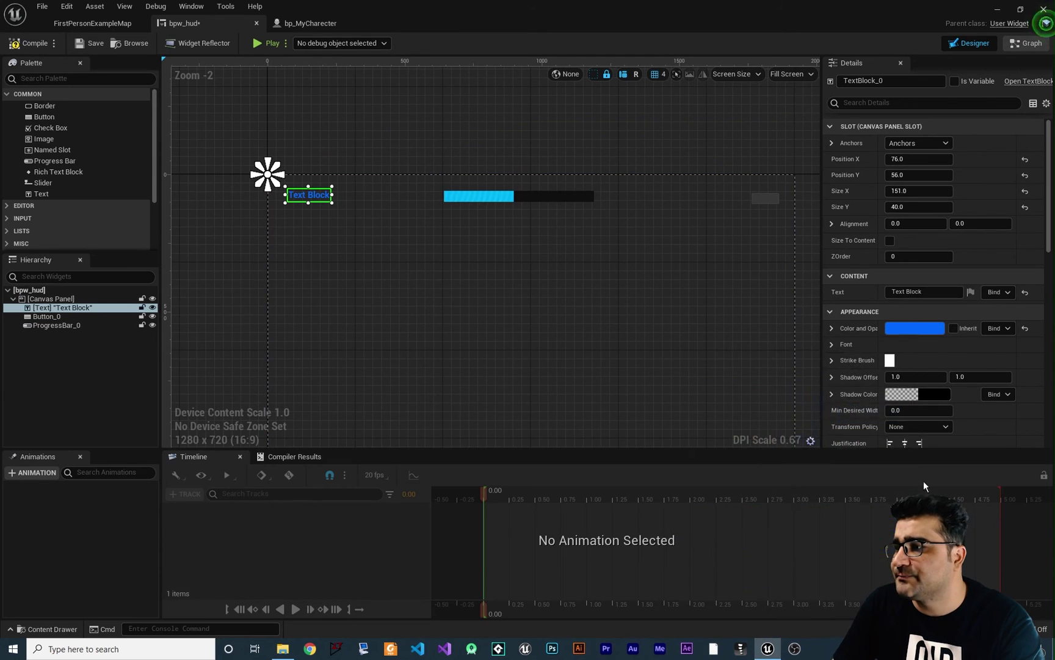
pyautogui.click(831, 344)
pyautogui.scroll(-1, 831, 342)
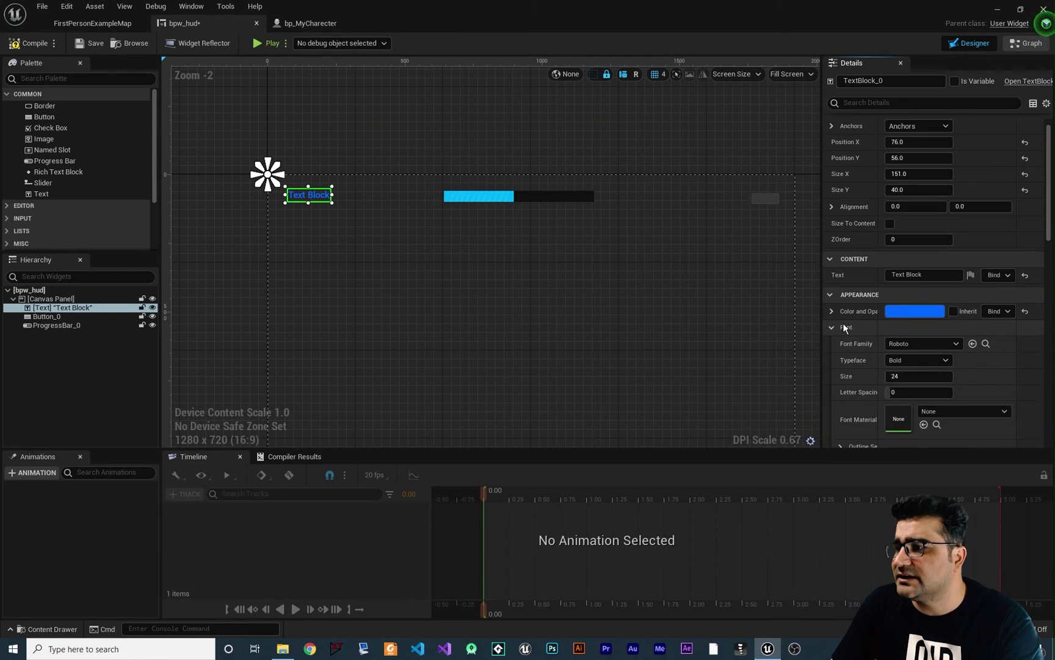
pyautogui.click(833, 328)
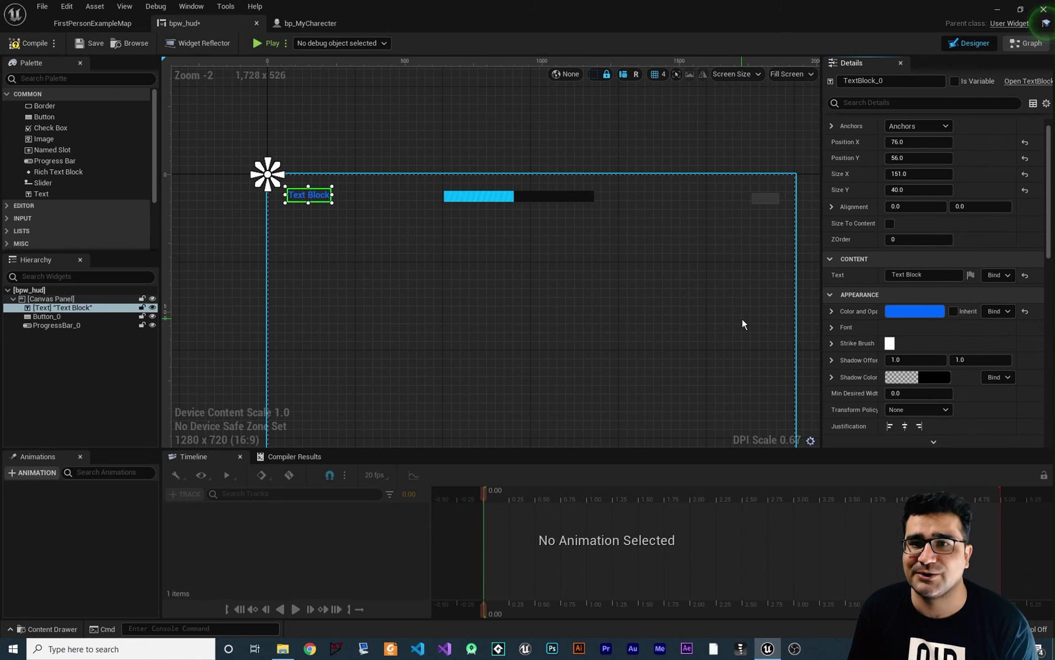
pyautogui.click(475, 194)
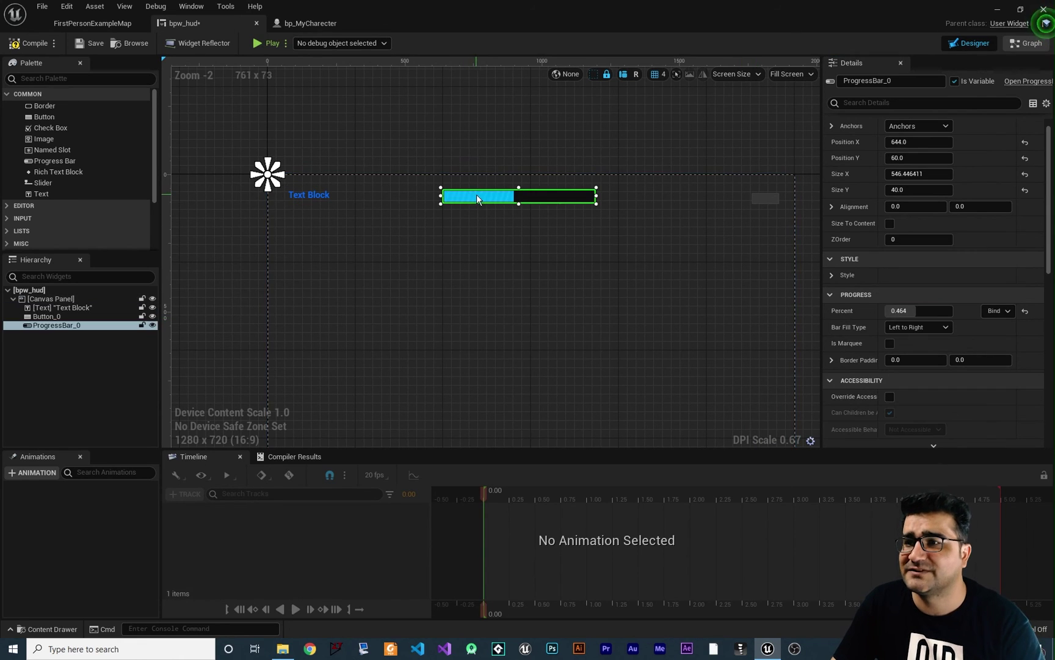
pyautogui.click(768, 198)
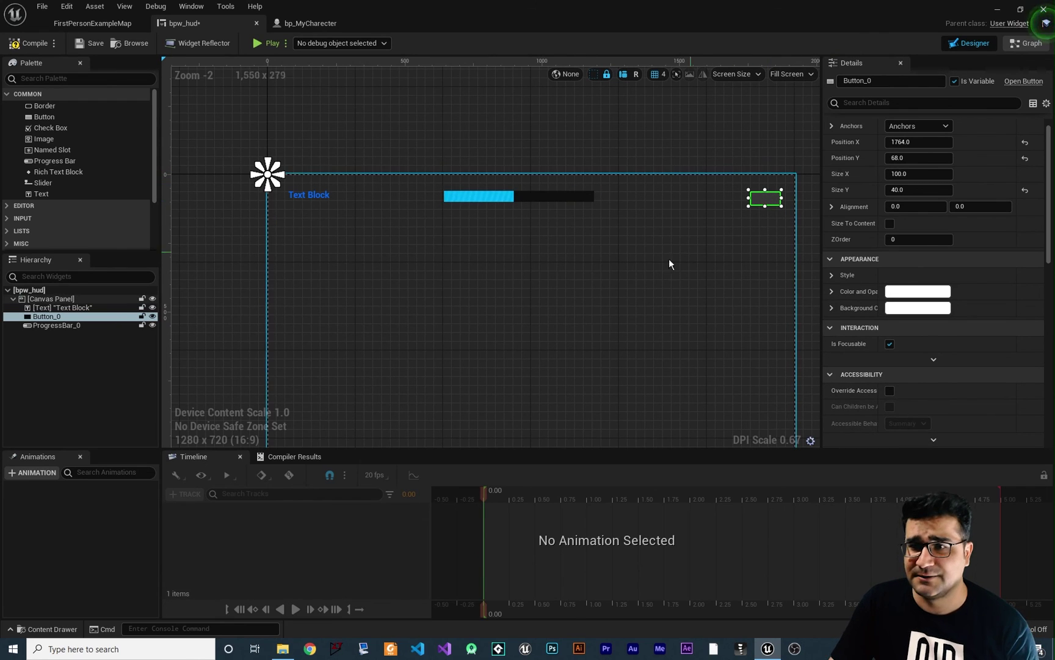
pyautogui.click(313, 196)
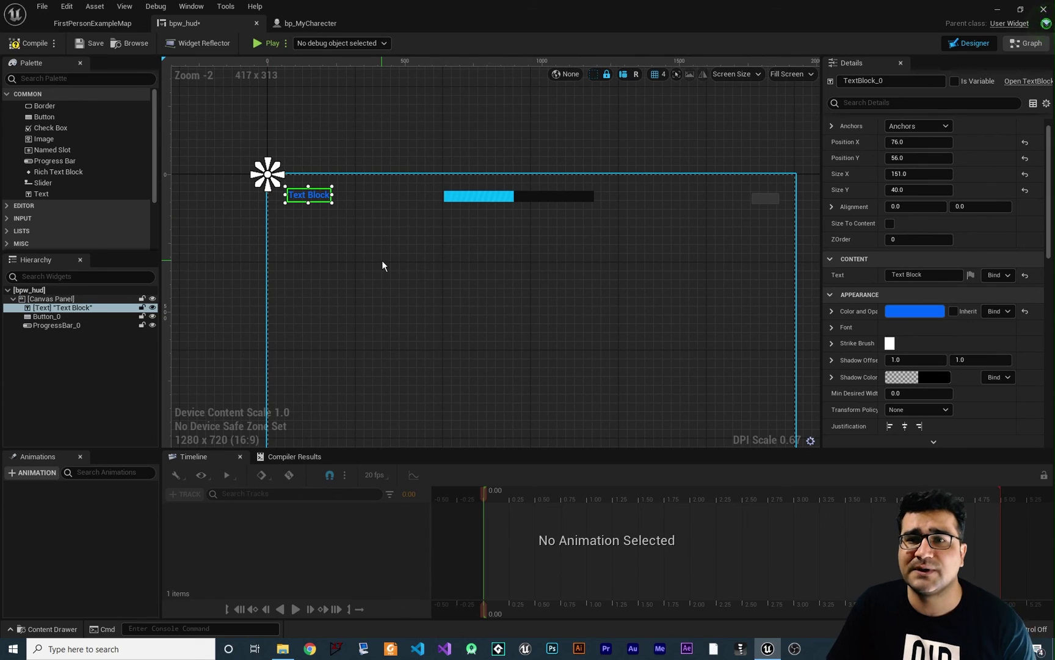